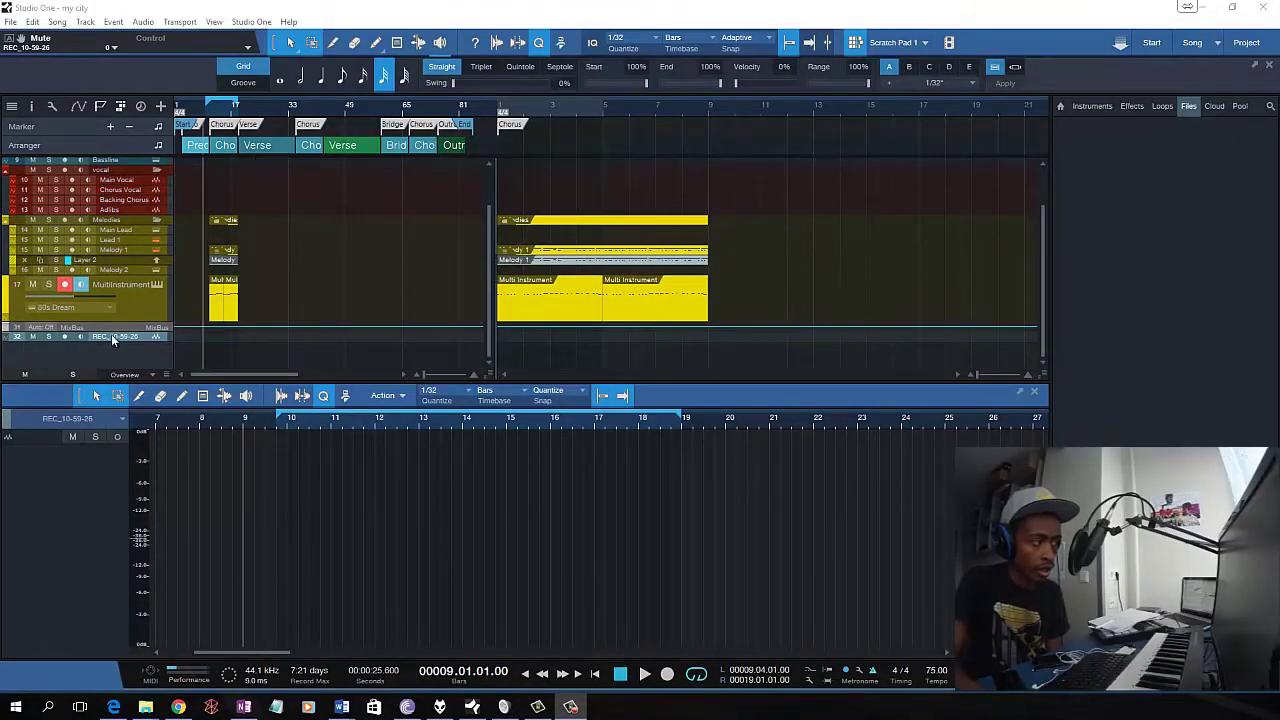
- Remove track 32, REC_10-59-26, from the bottom of the 'my city' track list
right_click(111, 334)
click(156, 405)
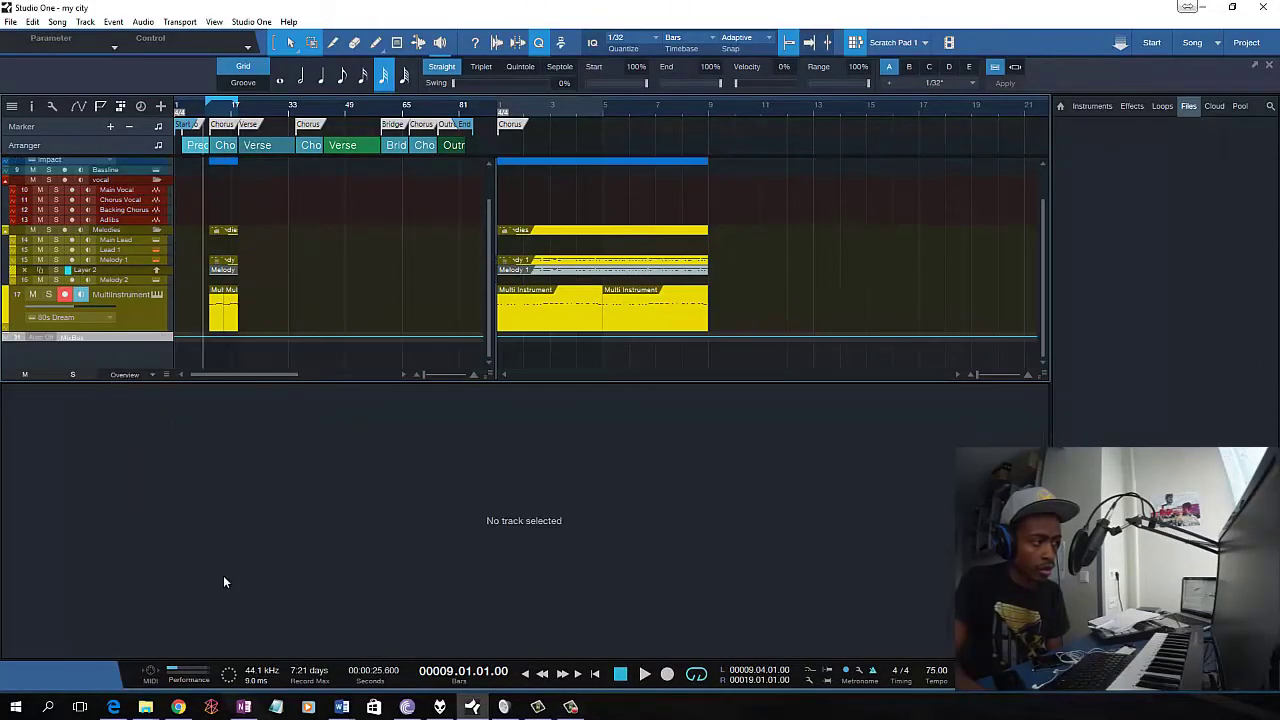
- Import REC_10-59-26.wav from Transcend (F:)\Audio as a new audio track and solo it
click(145, 707)
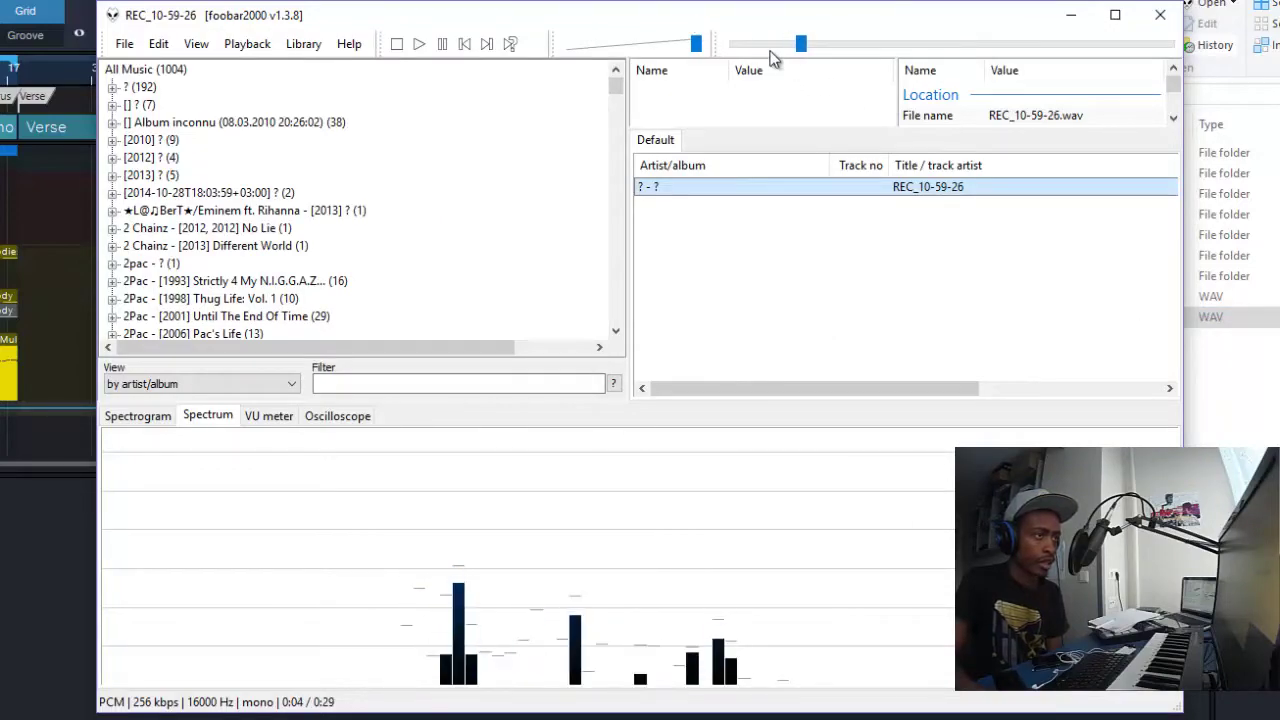
drag(688, 18, 933, 123)
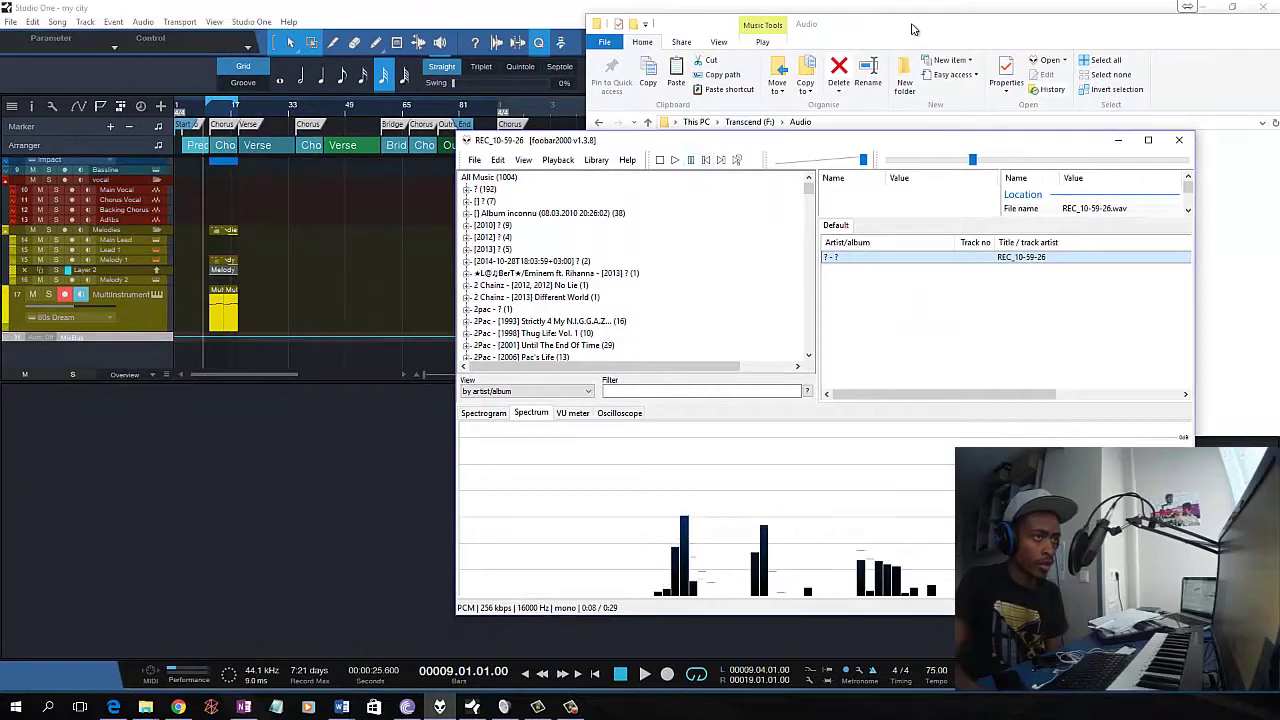
click(912, 29)
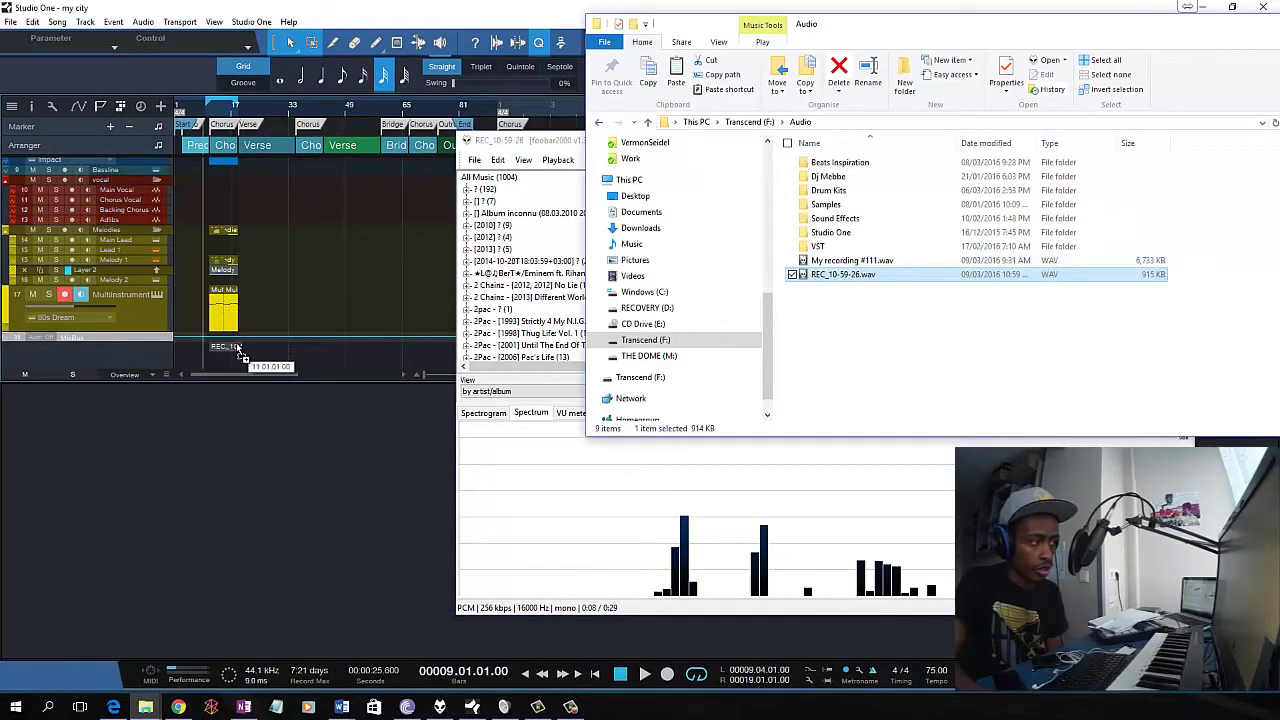
drag(238, 347, 236, 342)
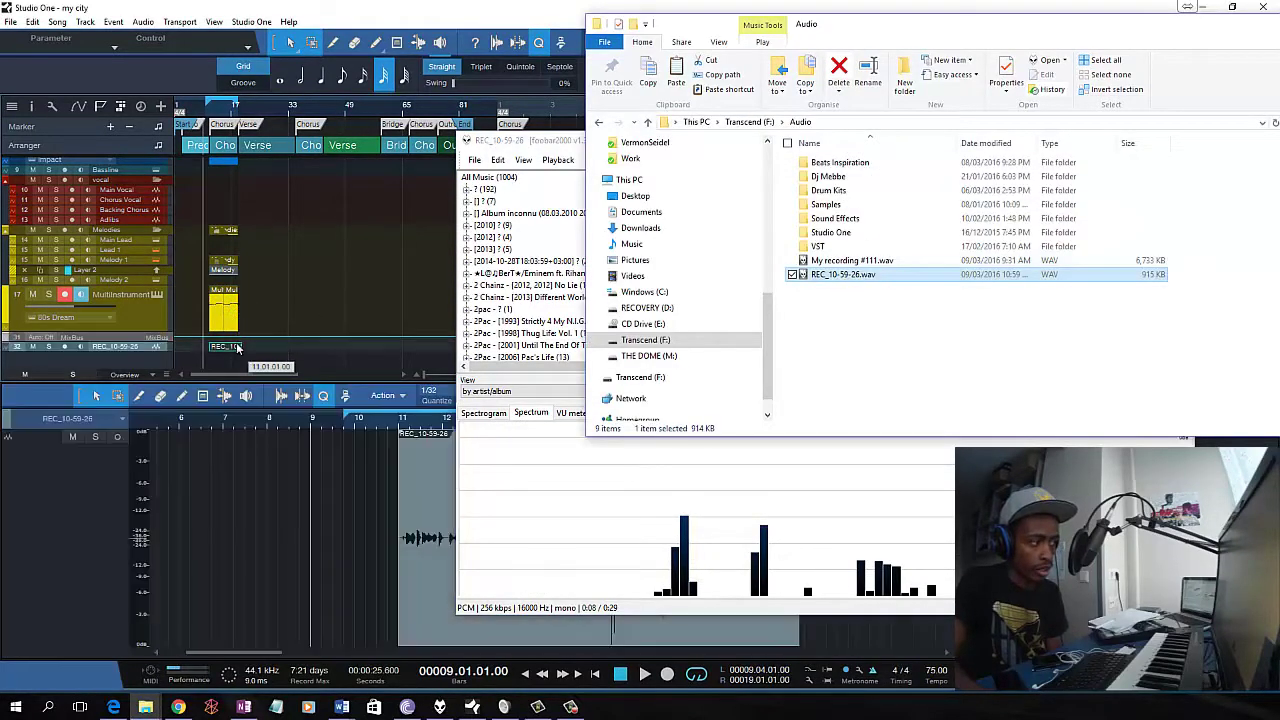
click(54, 343)
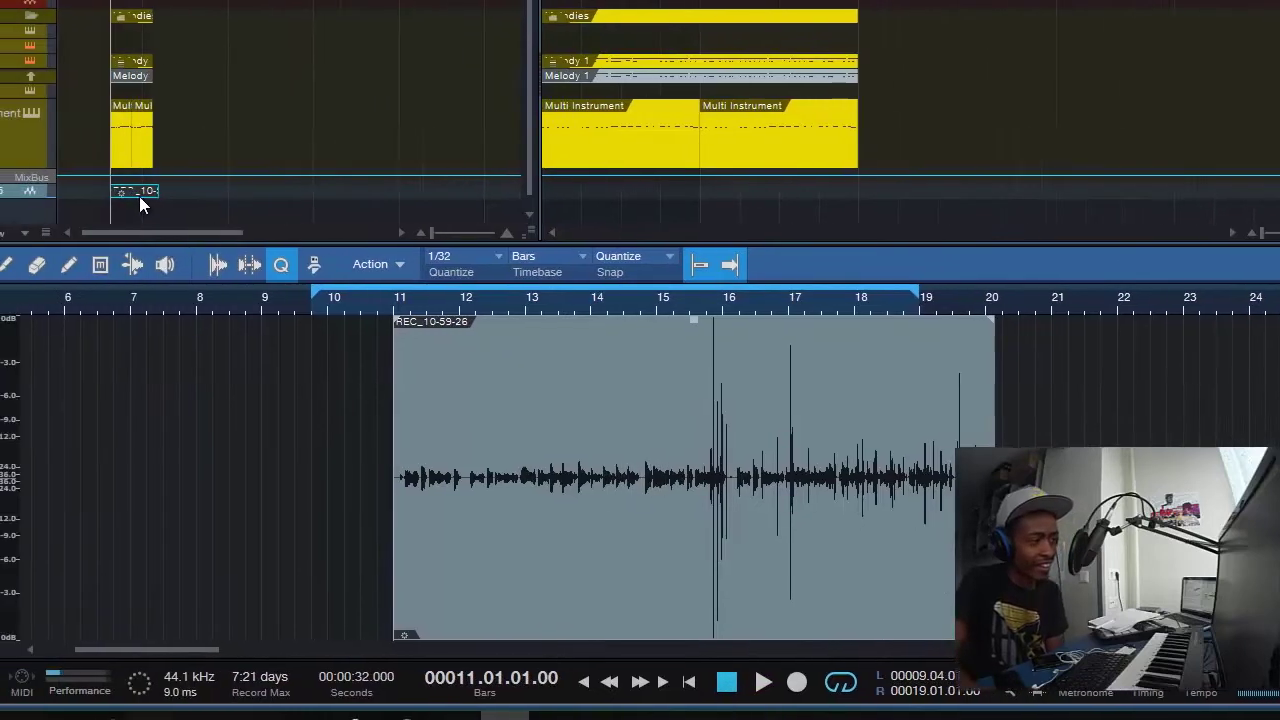
- Open the REC_10-59-26 event via Audio > Edit with Melodyne to detect its notes
right_click(297, 187)
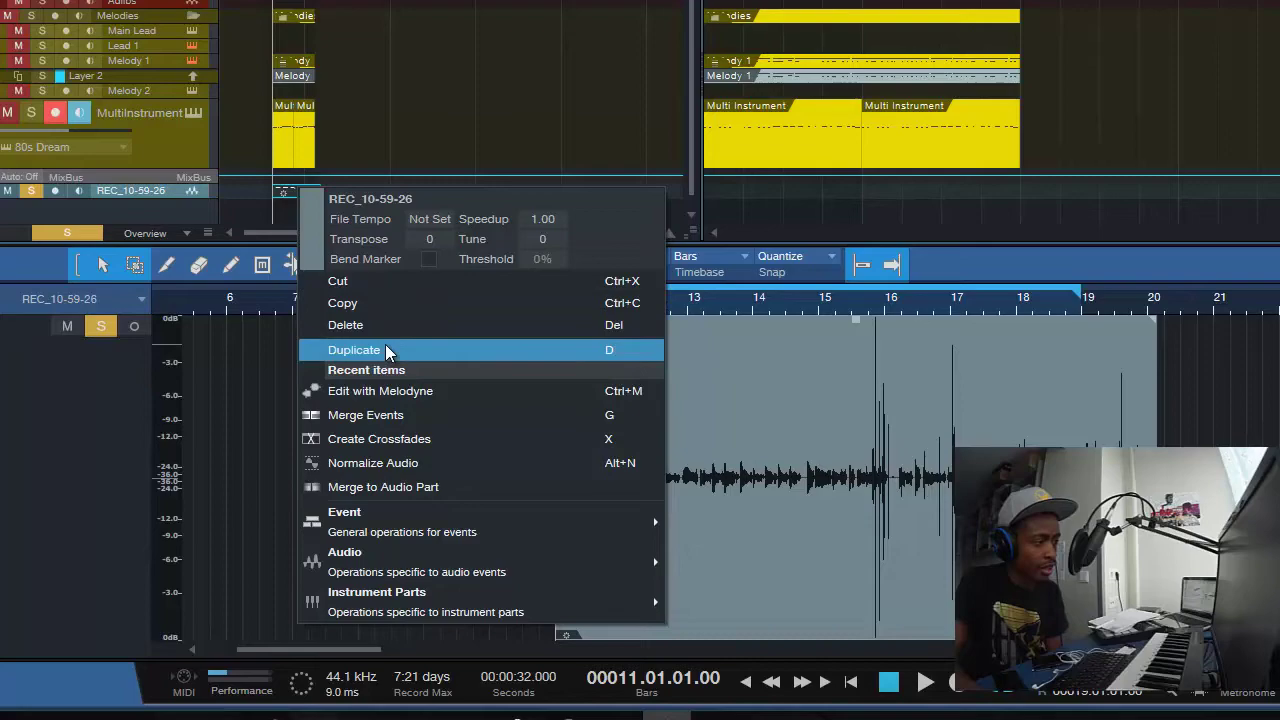
mouse_move(639, 571)
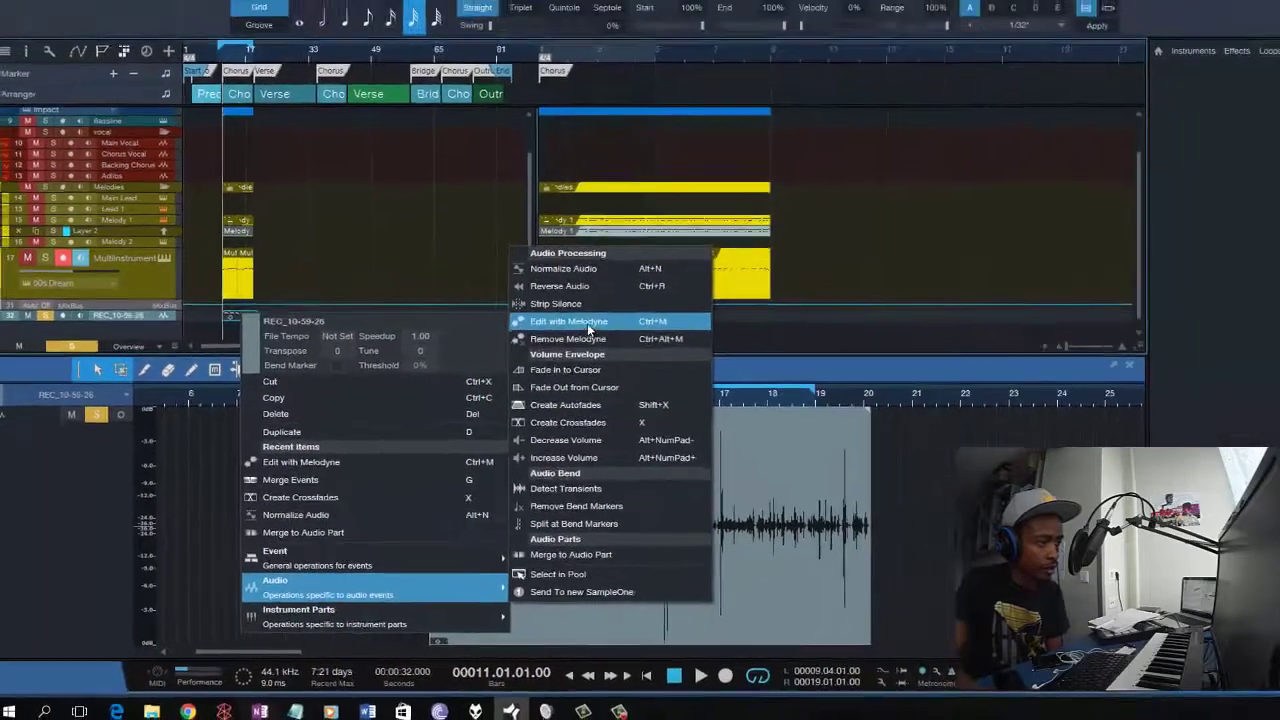
click(745, 199)
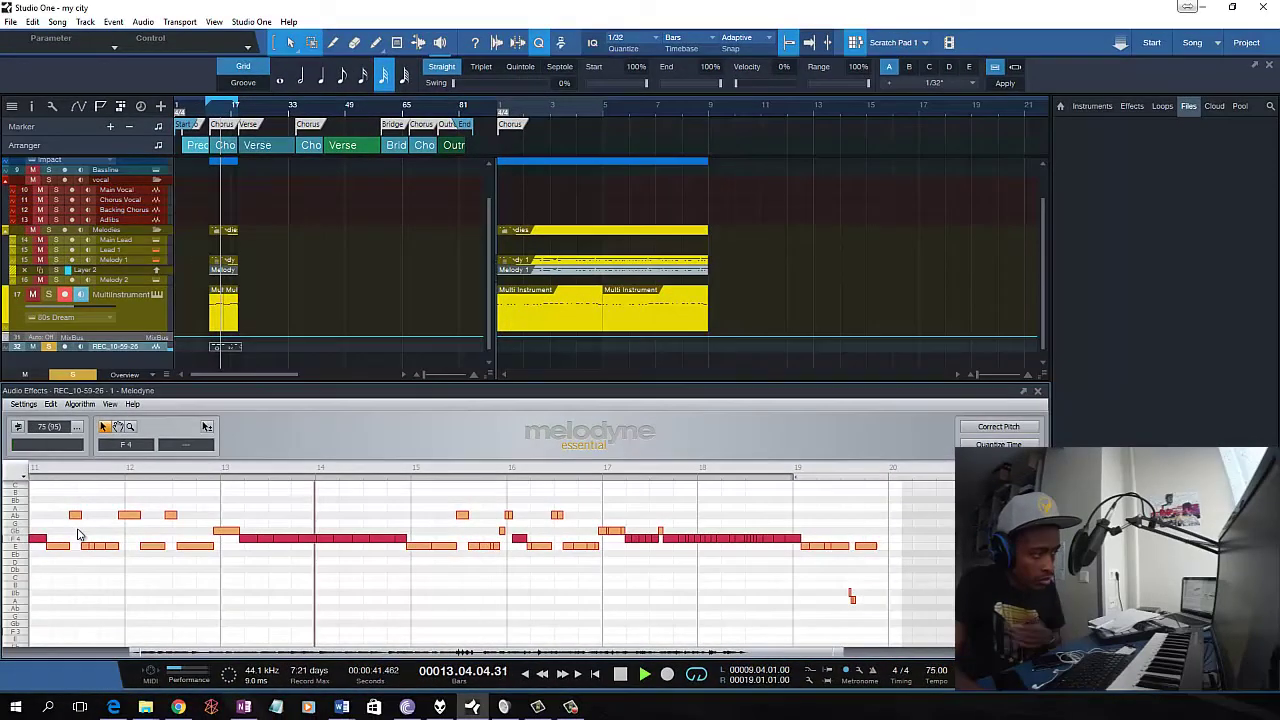
- Zoom the Melodyne note view in around bar 11 and enable View > Auto Scroll
scroll(94, 540, up, 2)
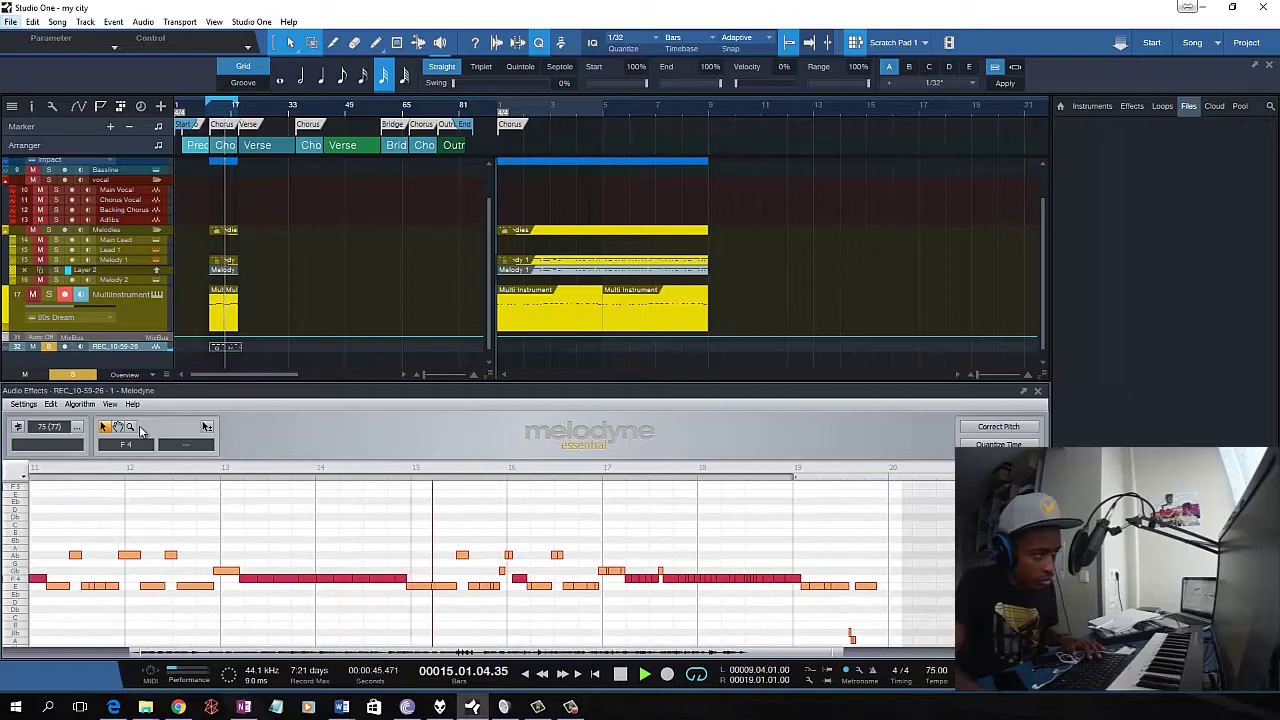
click(130, 427)
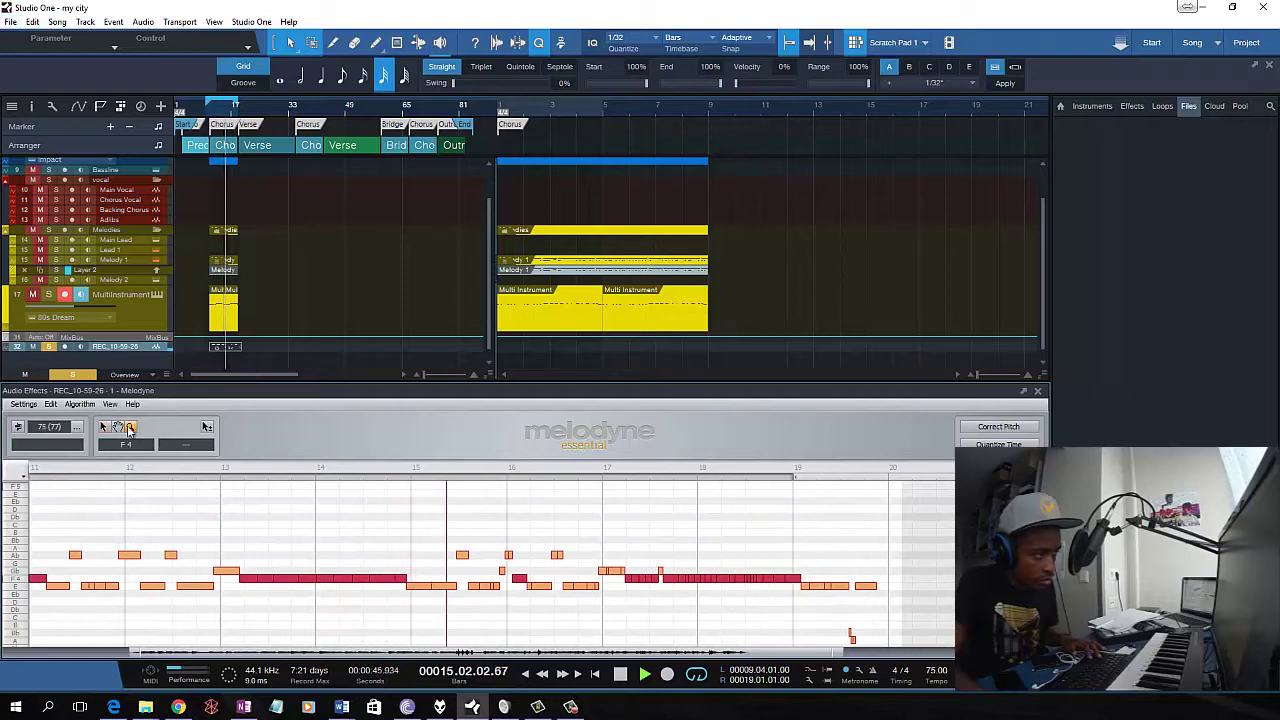
click(87, 585)
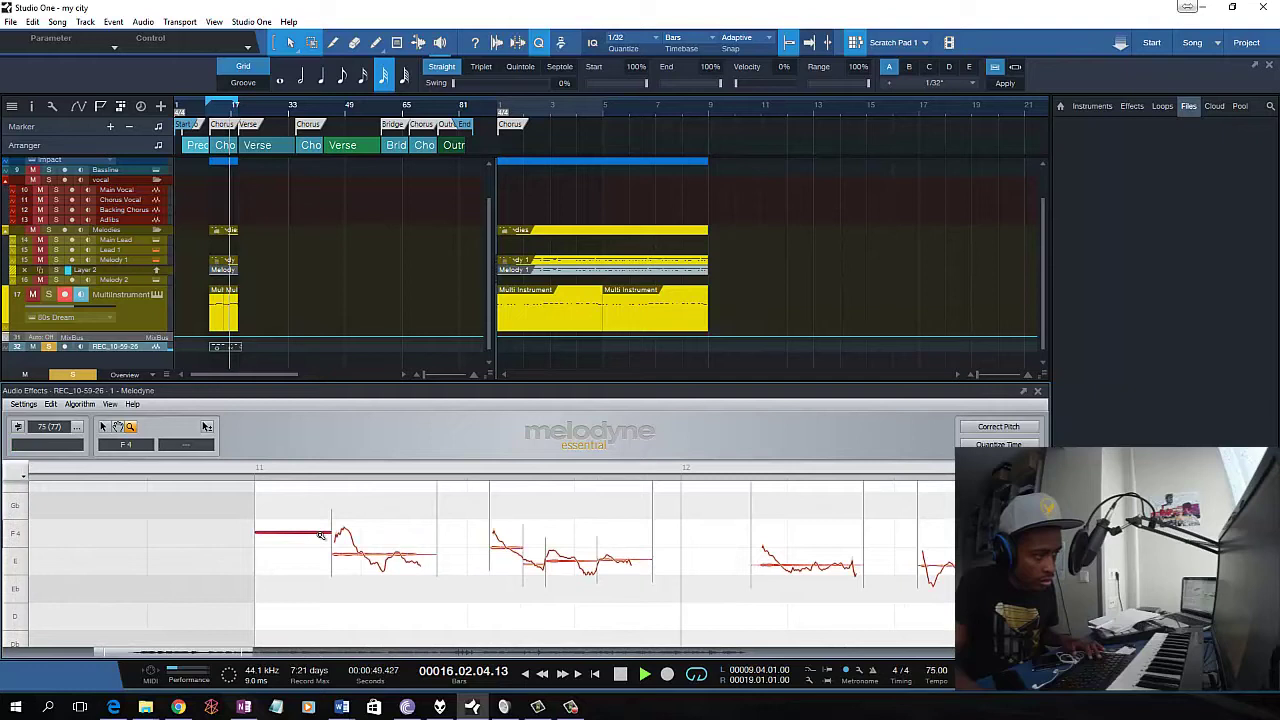
right_click(260, 517)
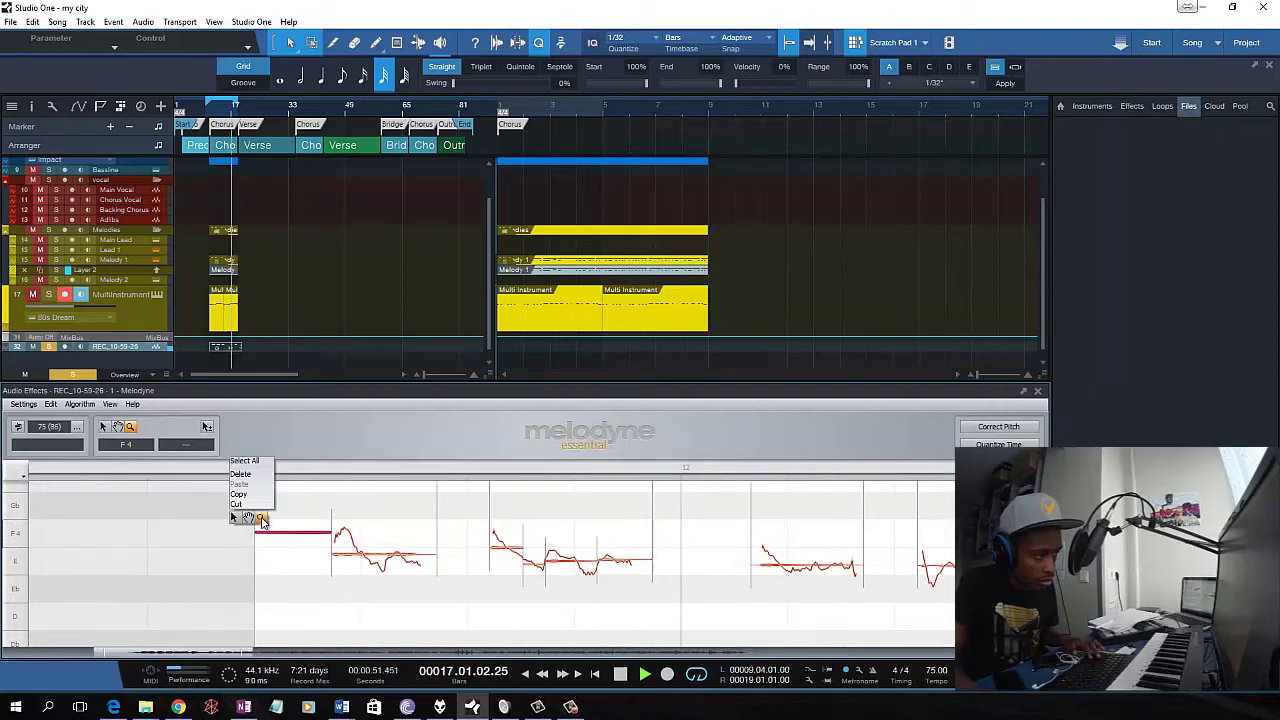
click(260, 519)
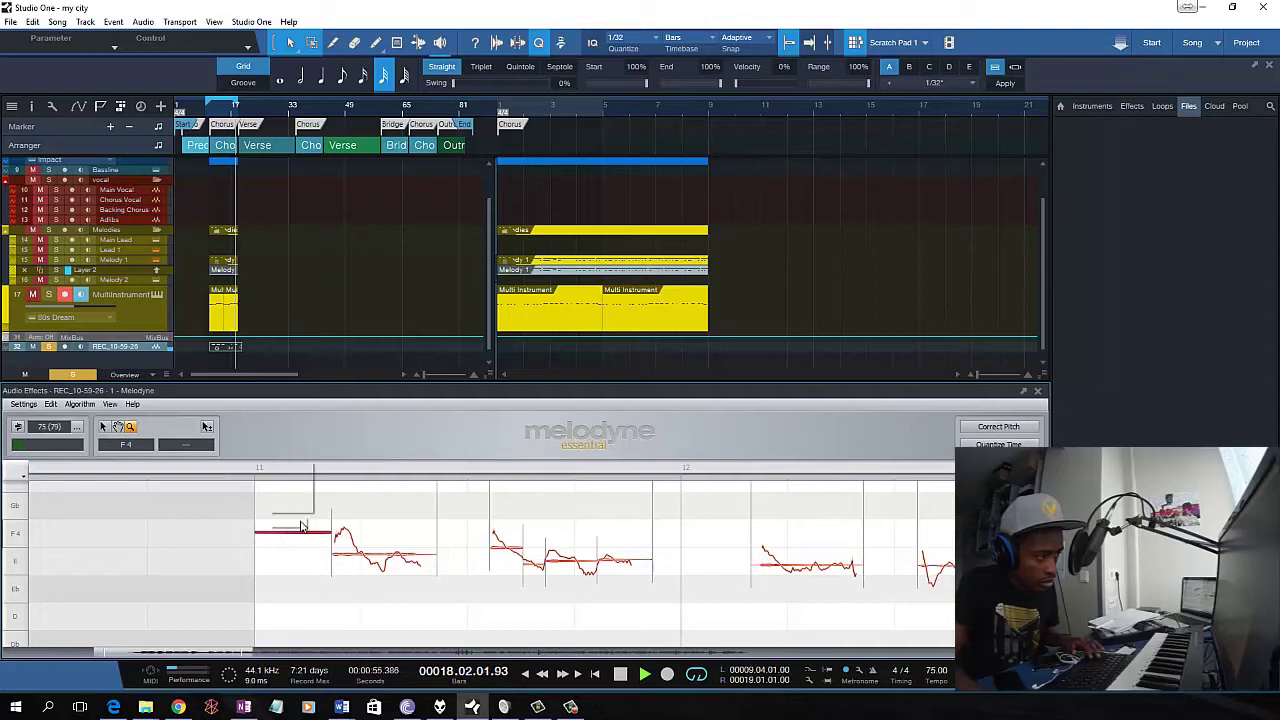
drag(300, 523, 303, 522)
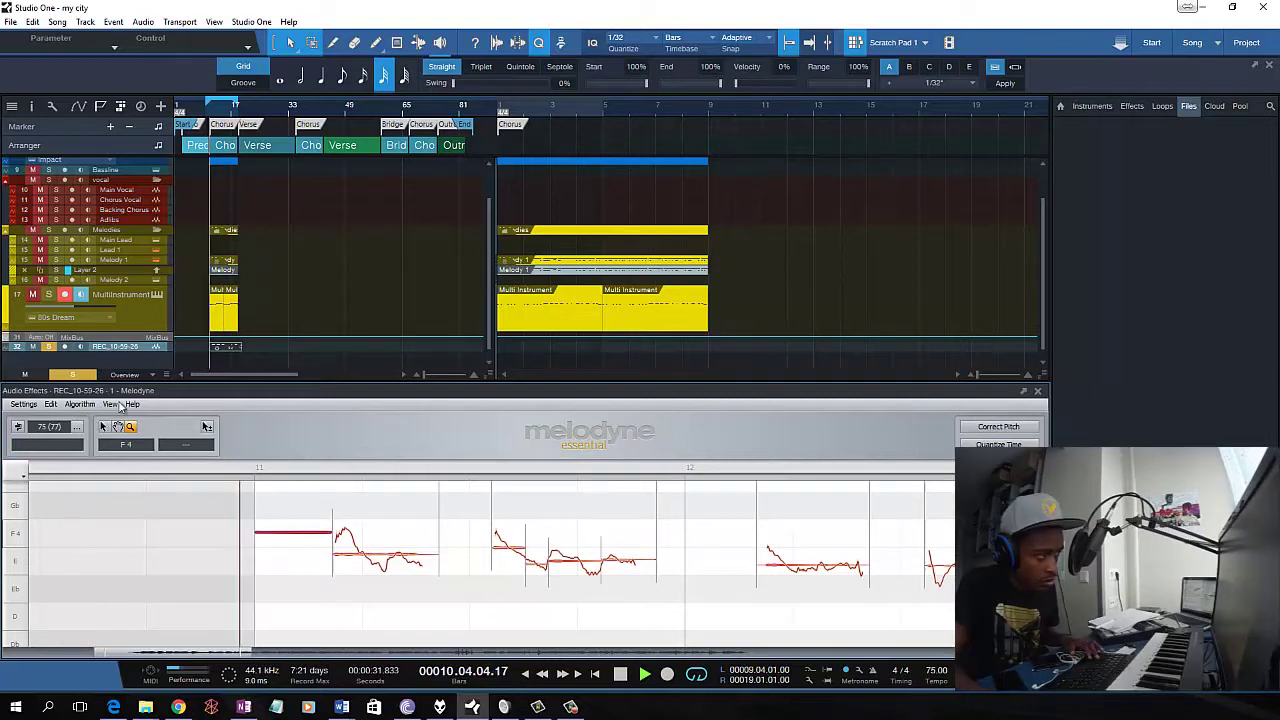
click(118, 404)
click(128, 414)
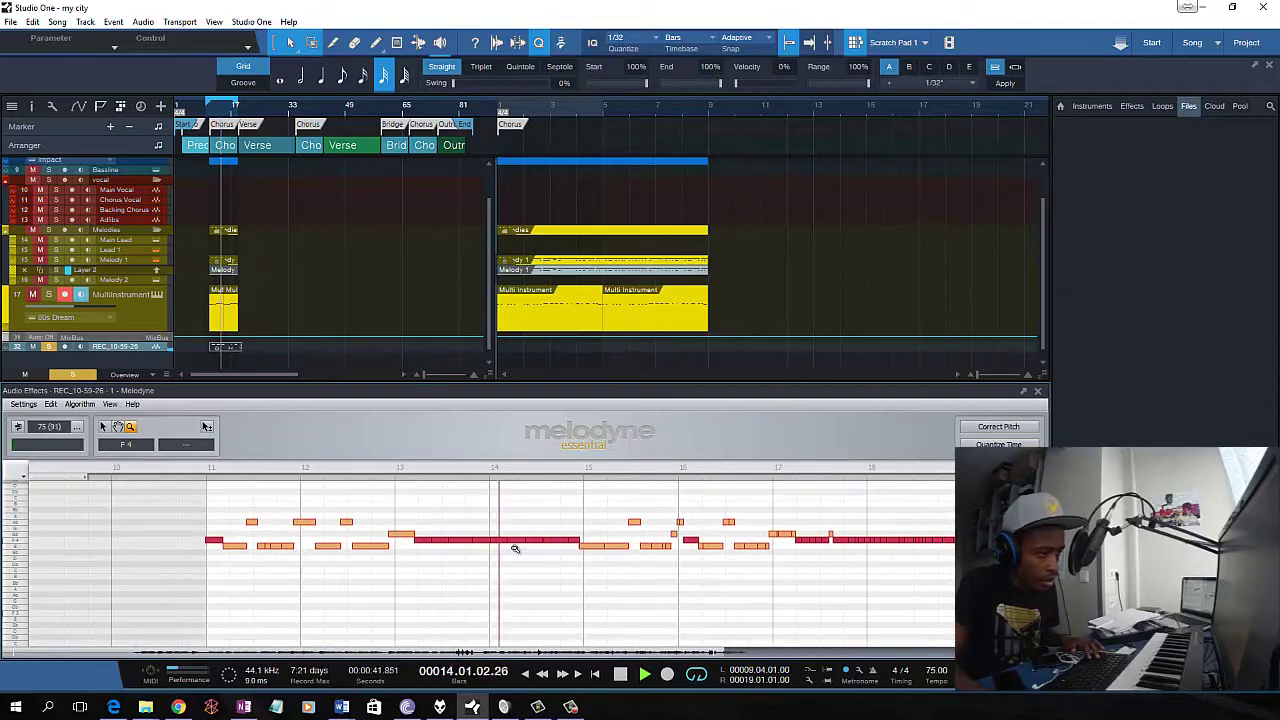
- Select all the detected melody notes in Melodyne and copy them
click(103, 426)
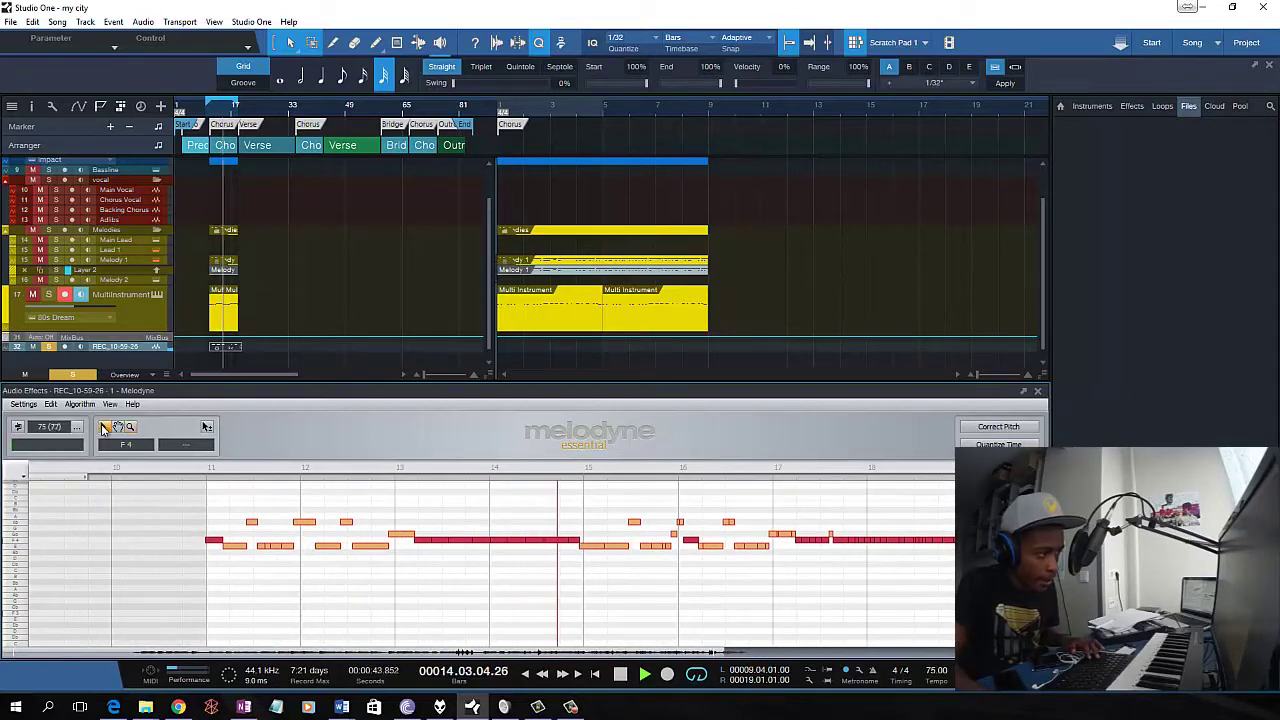
drag(166, 498, 726, 610)
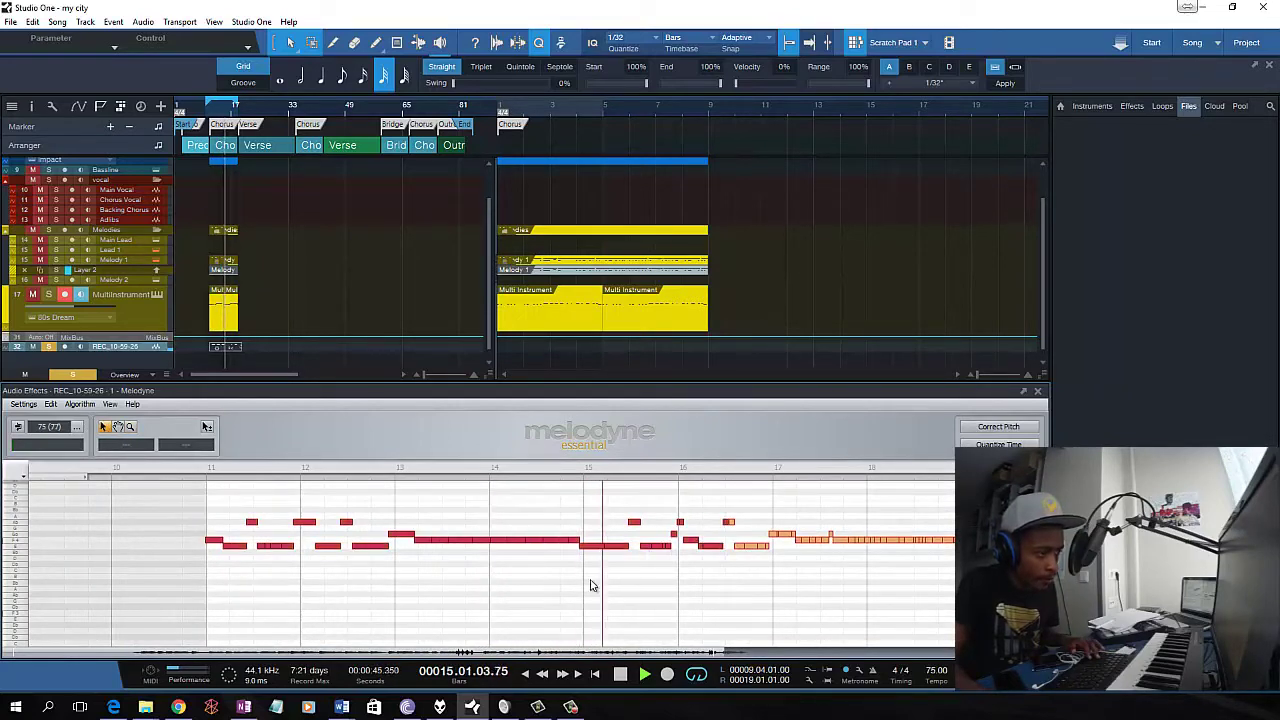
right_click(495, 541)
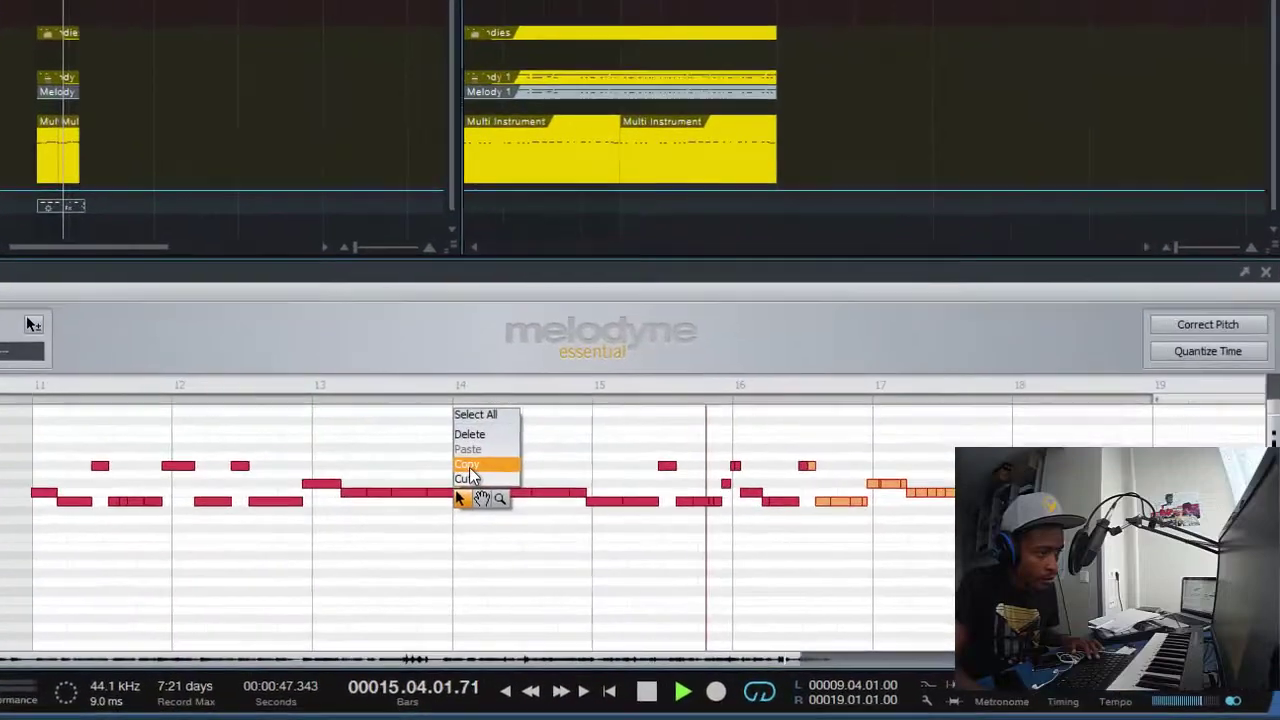
click(469, 468)
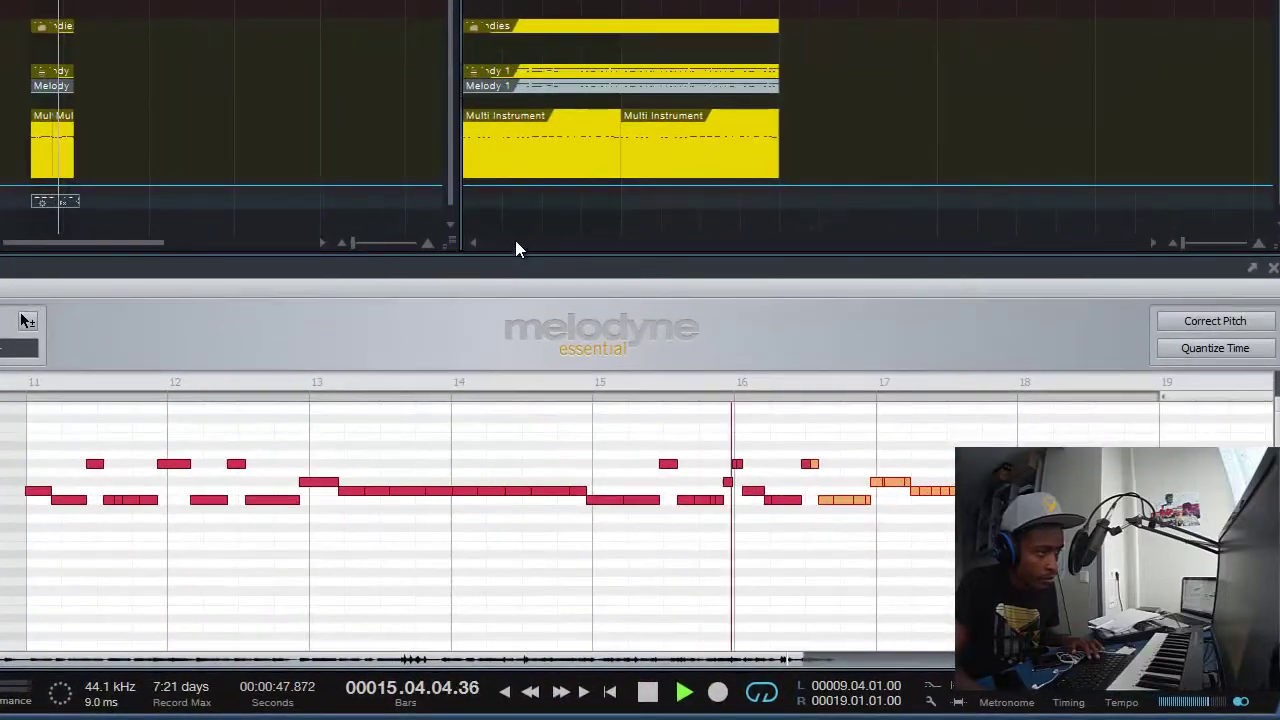
- Delete the trailing notes after bar 16 and nudge the selected notes up about a semitone
right_click(505, 203)
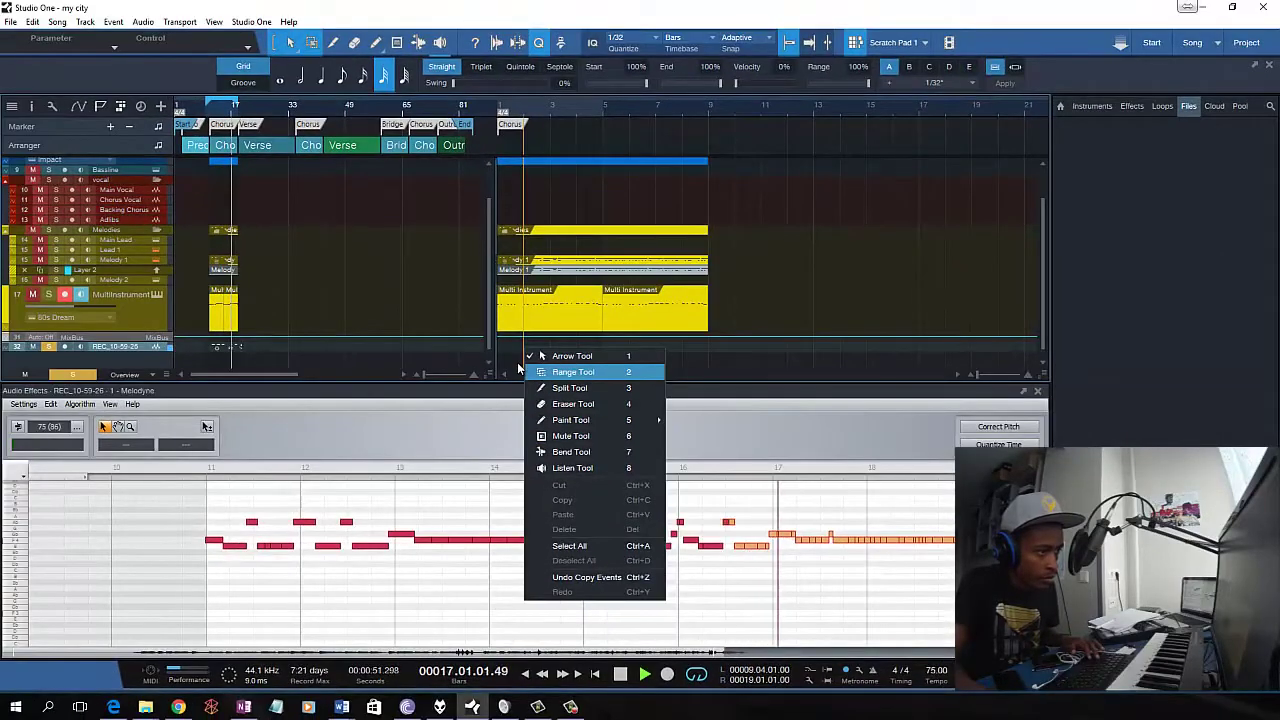
key(8)
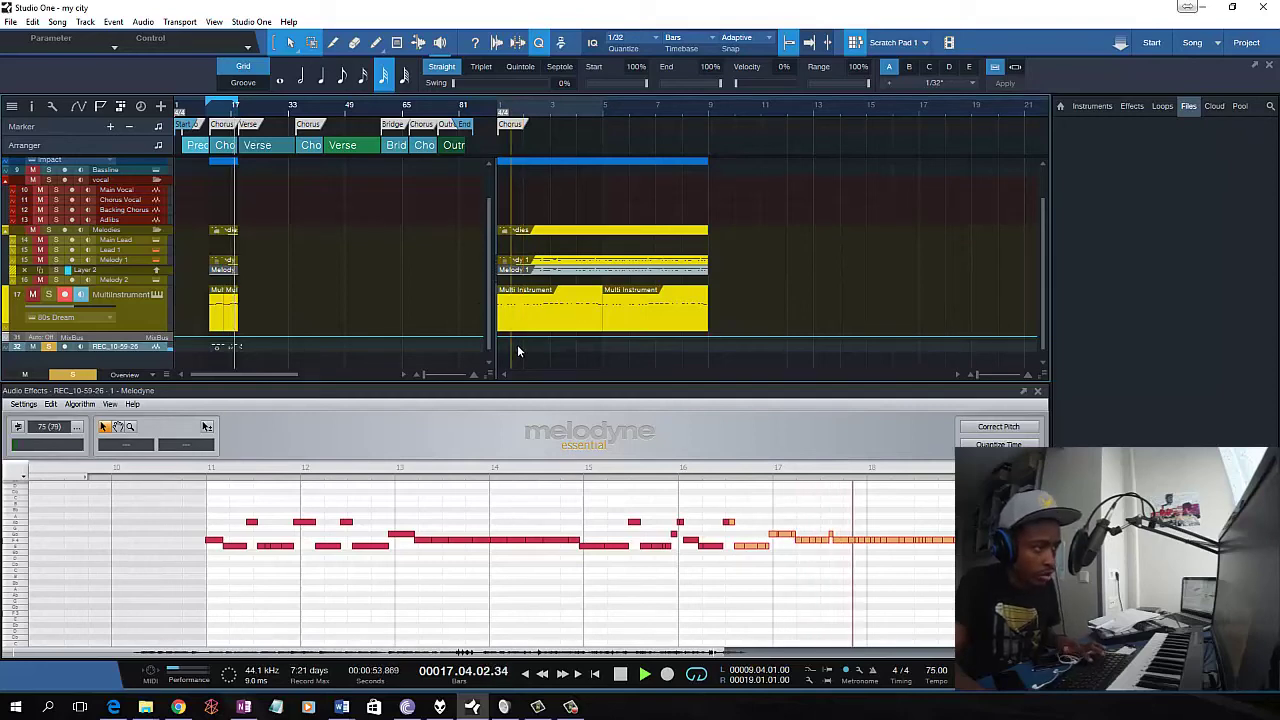
mouse_move(517, 543)
mouse_down()
mouse_move(554, 367)
mouse_move(541, 537)
mouse_up()
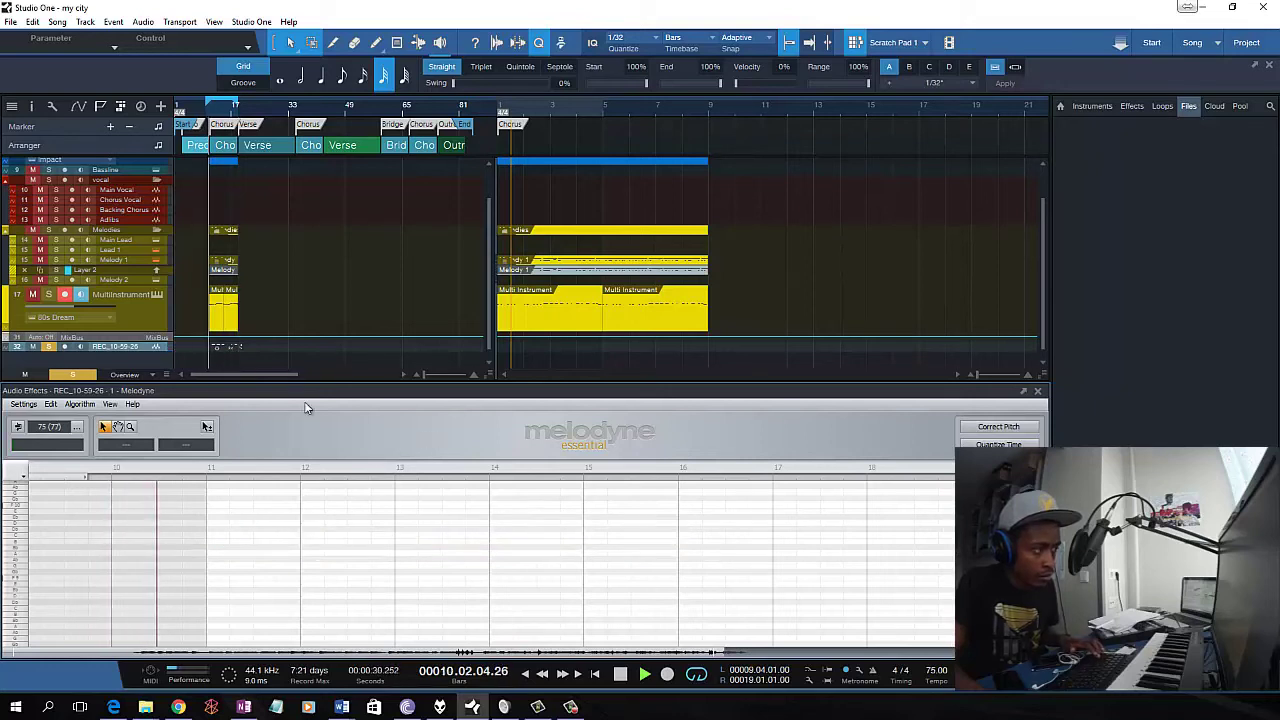
- Close the Melodyne editor panel so the arrangement fills the window
key(F2)
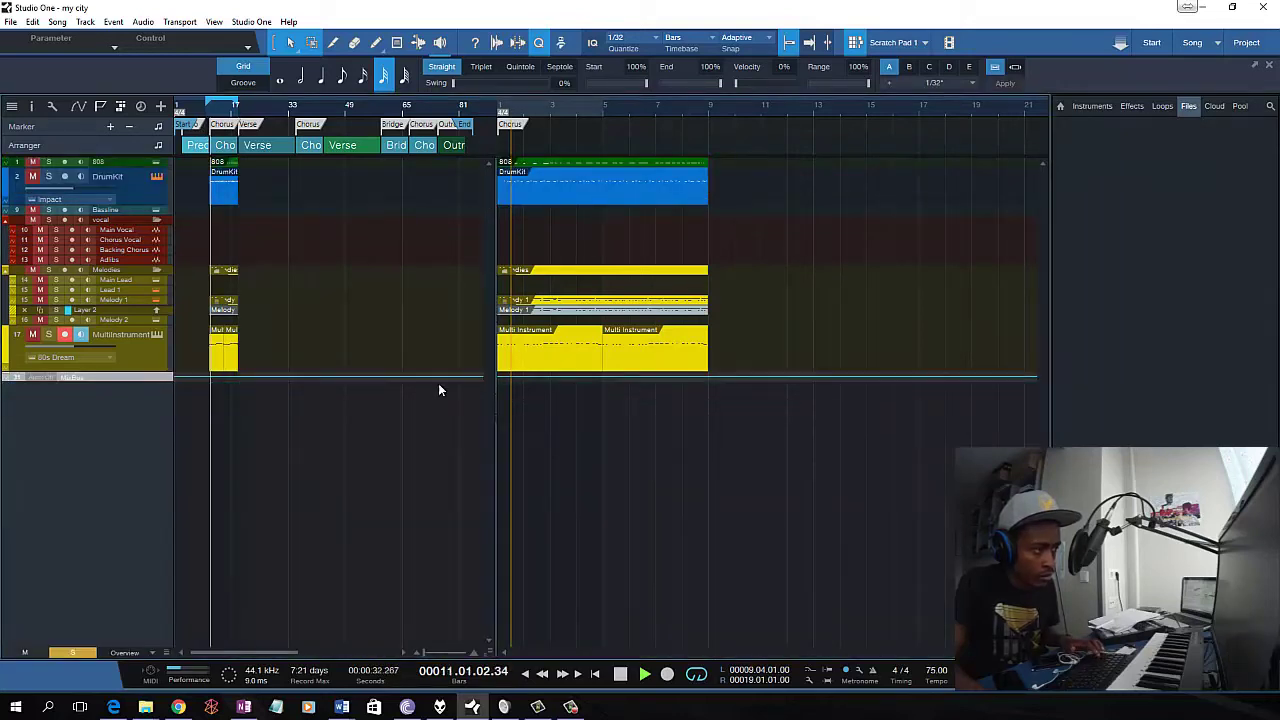
key(F3)
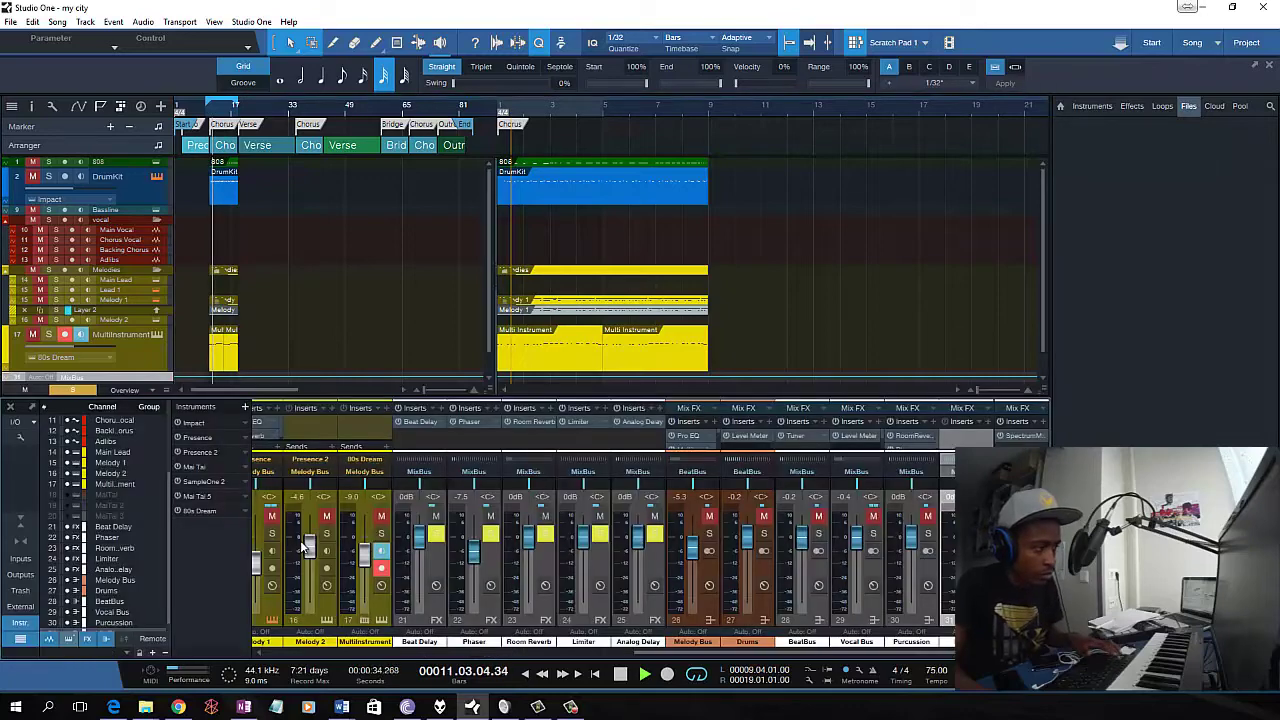
key(F2)
key(F2)
key(F2)
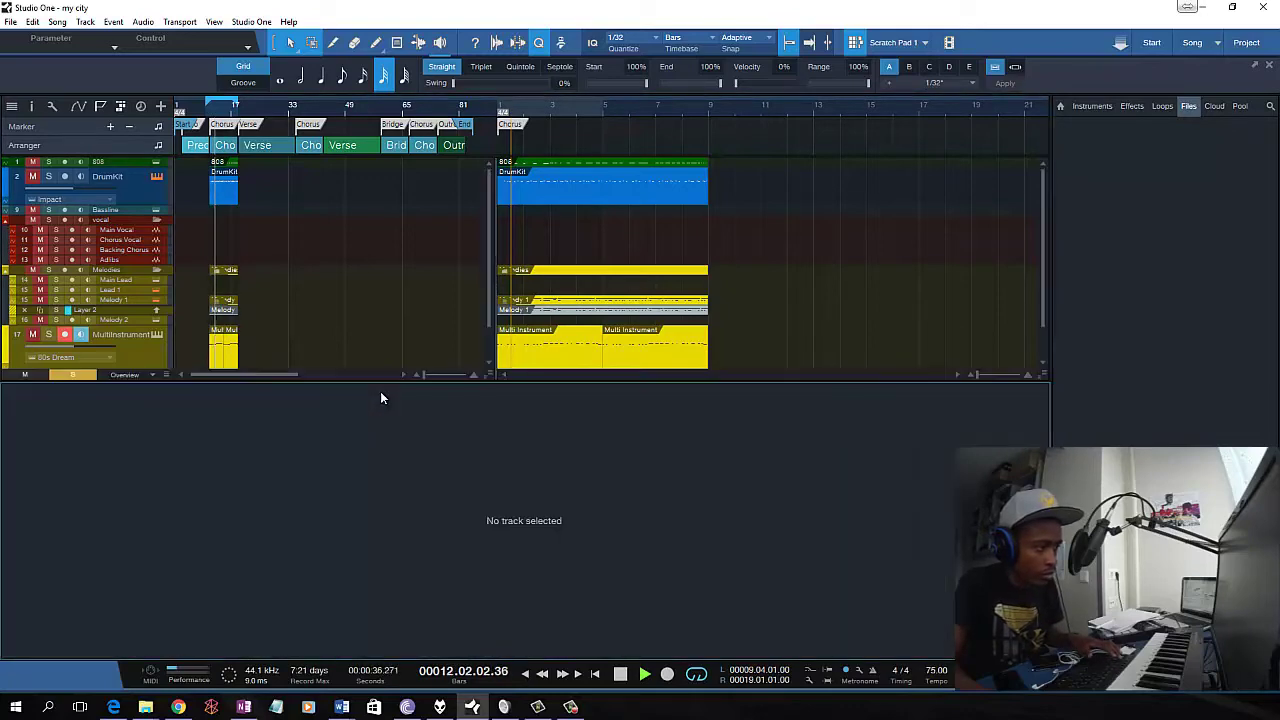
key(F2)
- Audition playback from bar 59, then return to bar 1 and restart the transport
click(380, 358)
key(space)
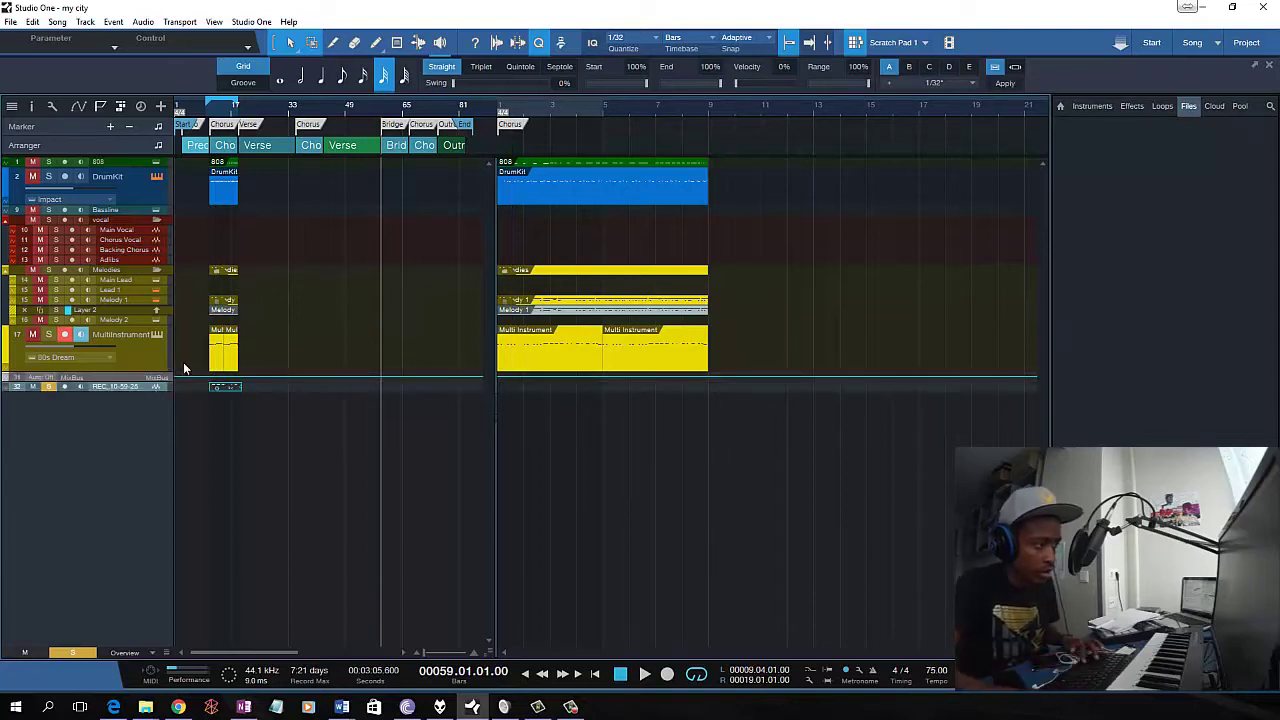
key(space)
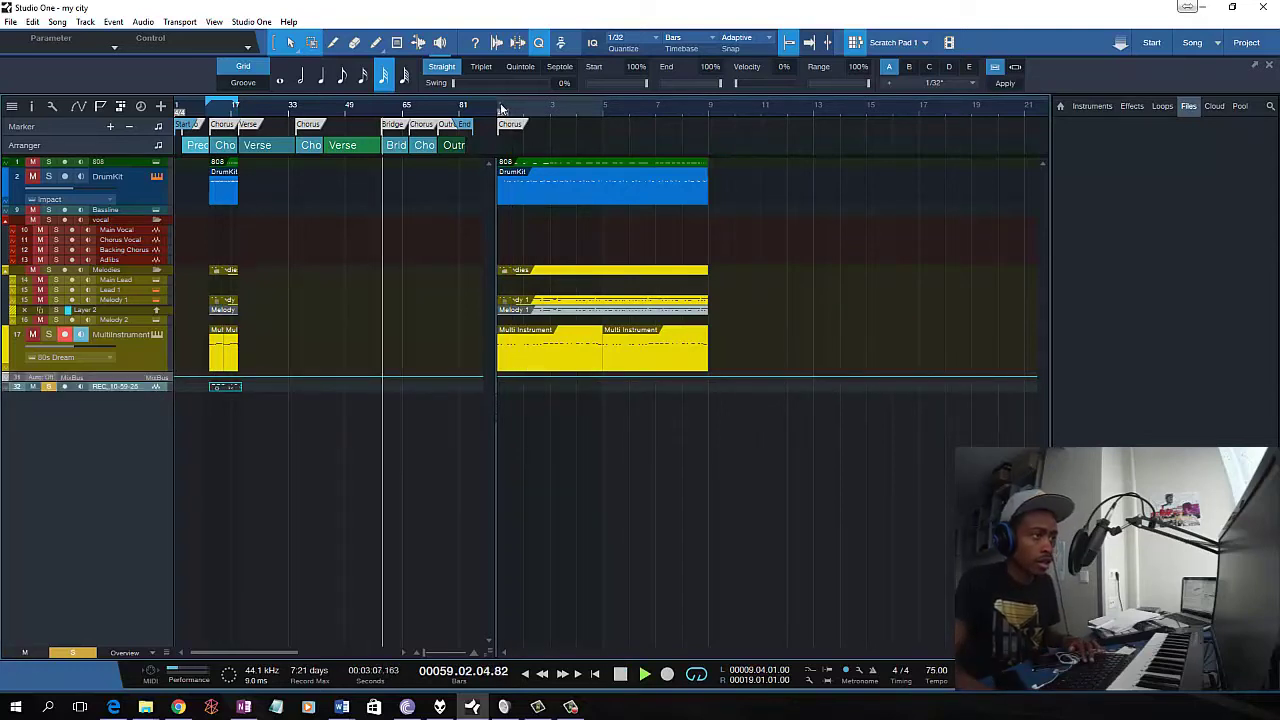
click(511, 108)
key(space)
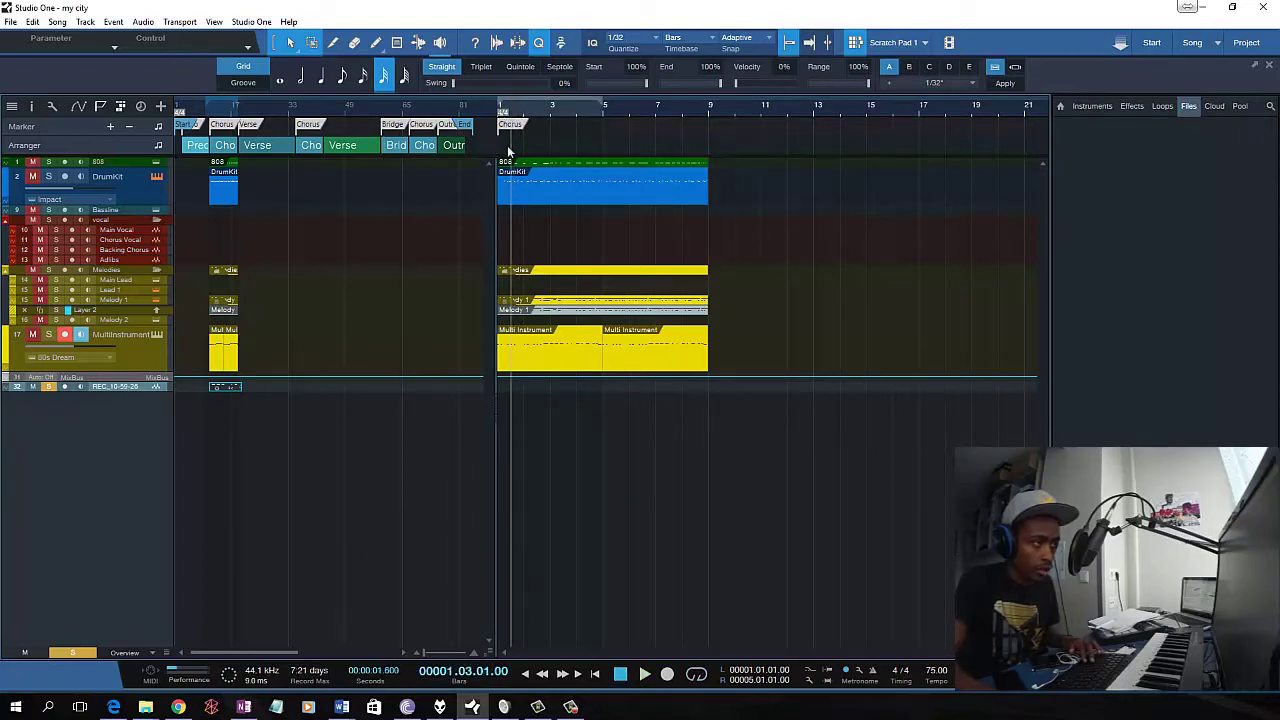
click(626, 675)
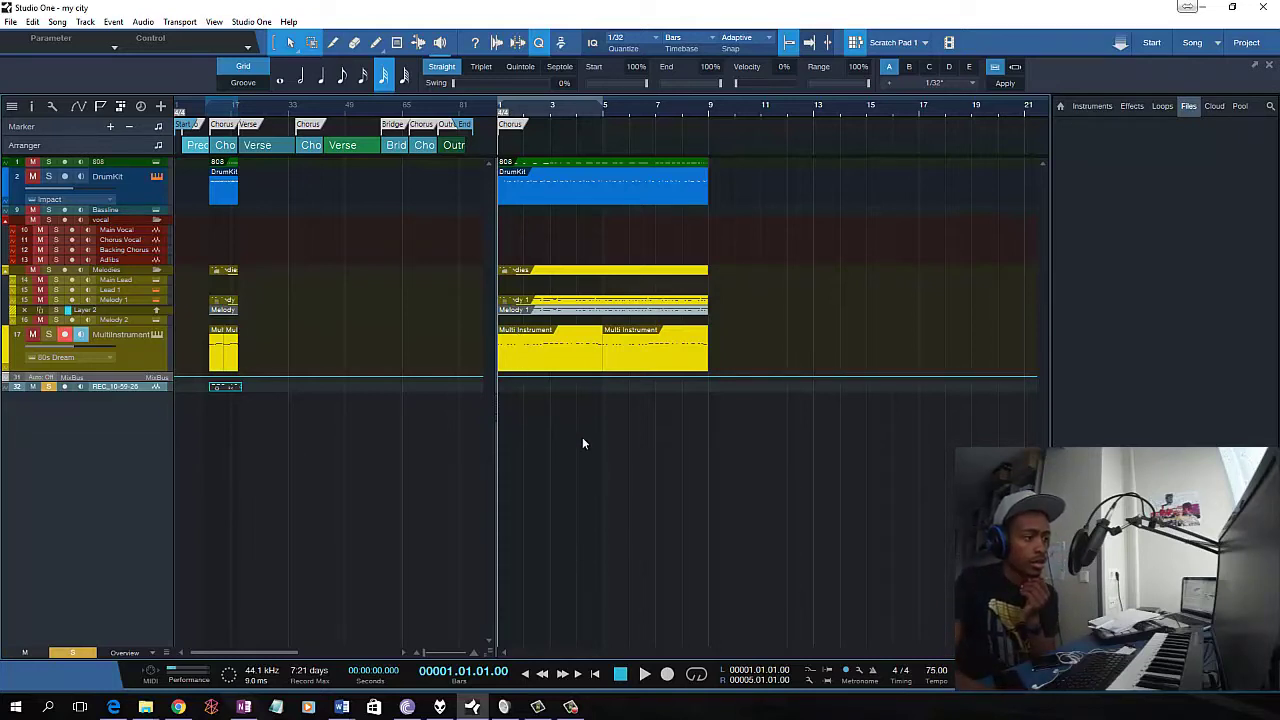
click(667, 676)
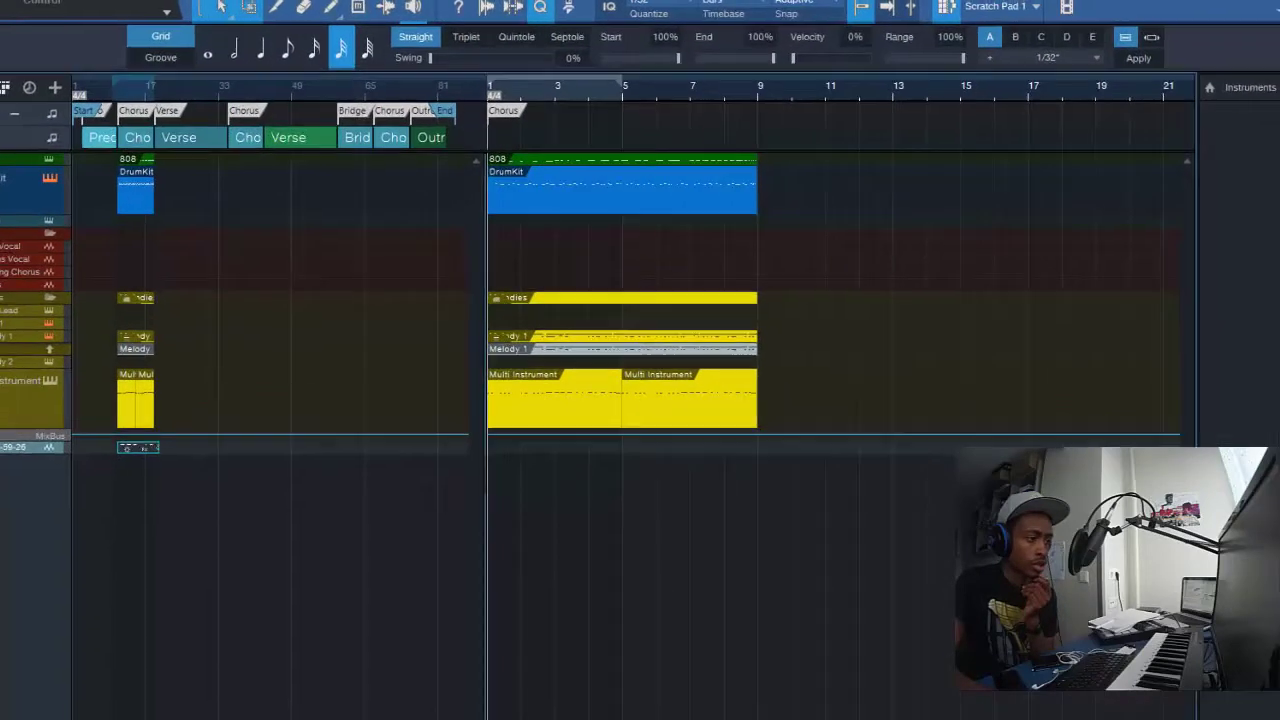
- Extend the loop range from bar 5 to bar 9 and place the playhead at bar 9
click(520, 453)
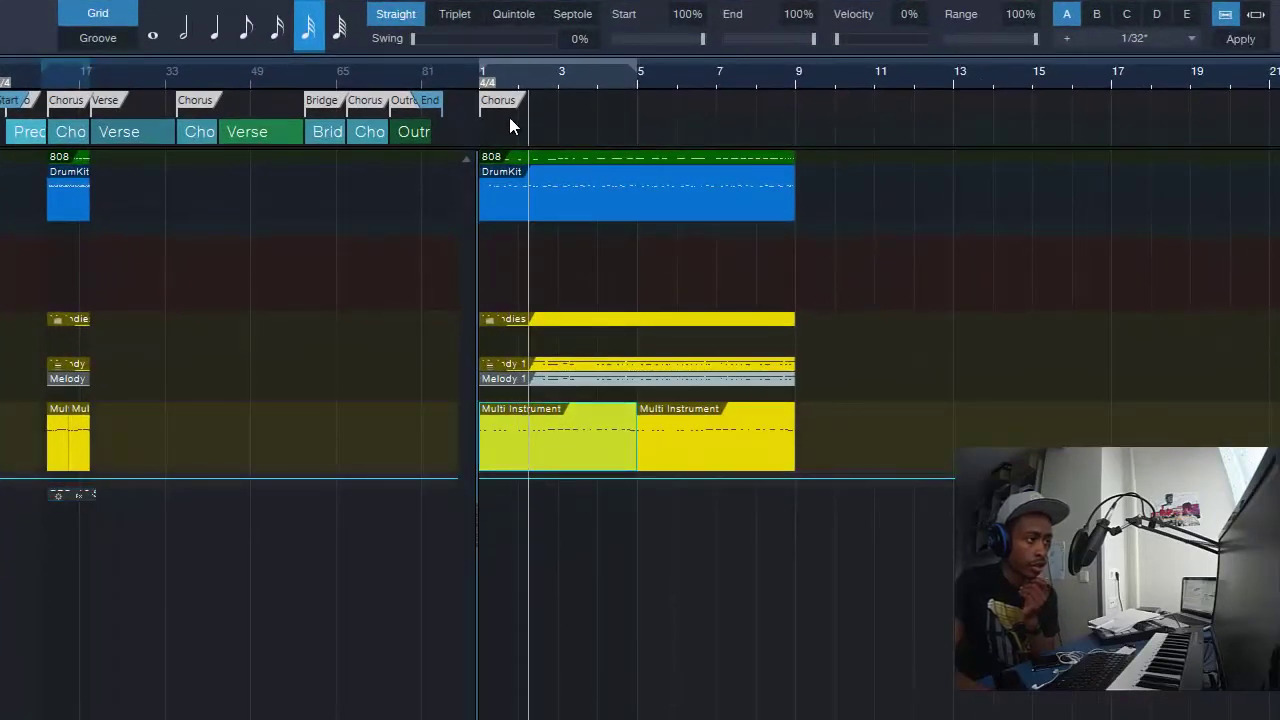
drag(638, 68, 791, 68)
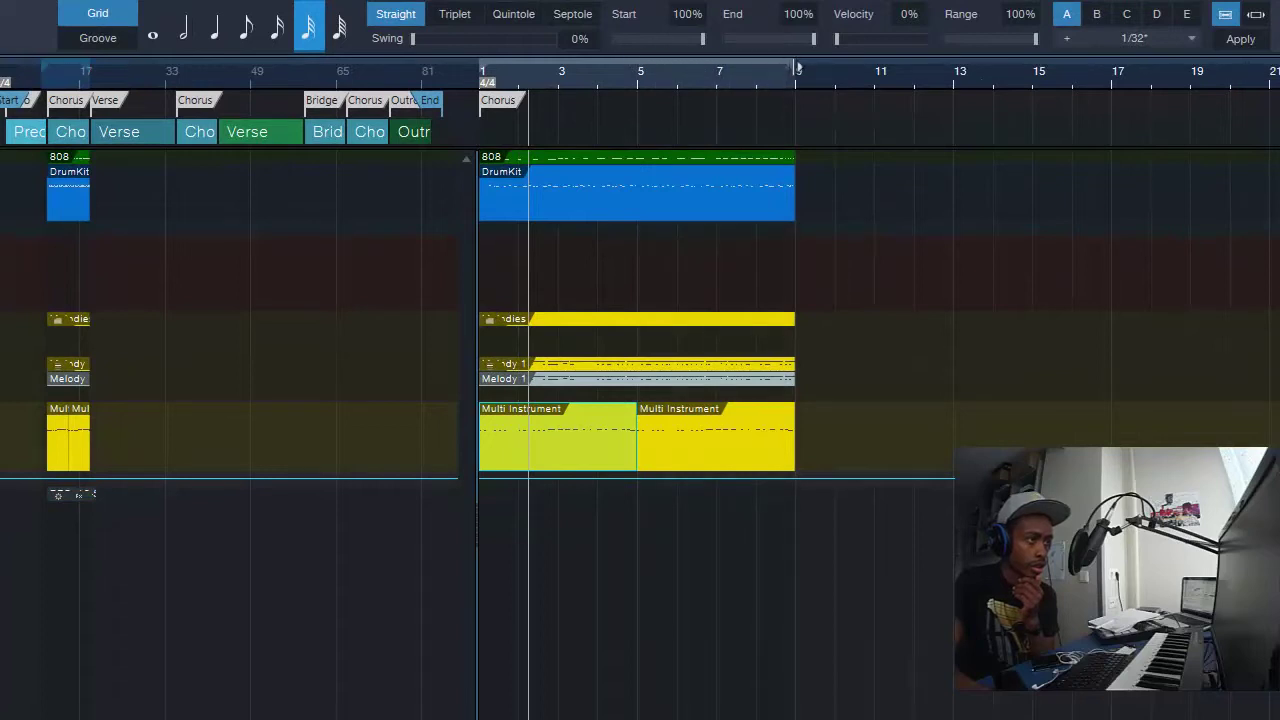
click(785, 77)
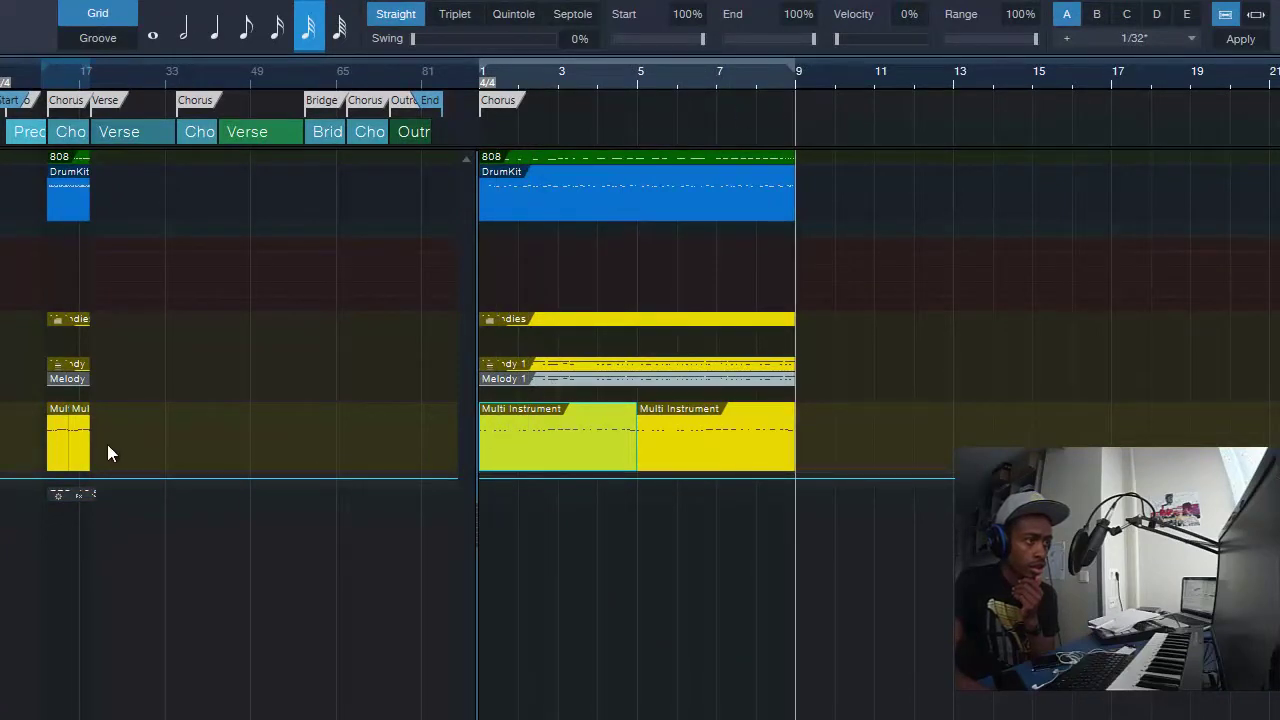
click(80, 495)
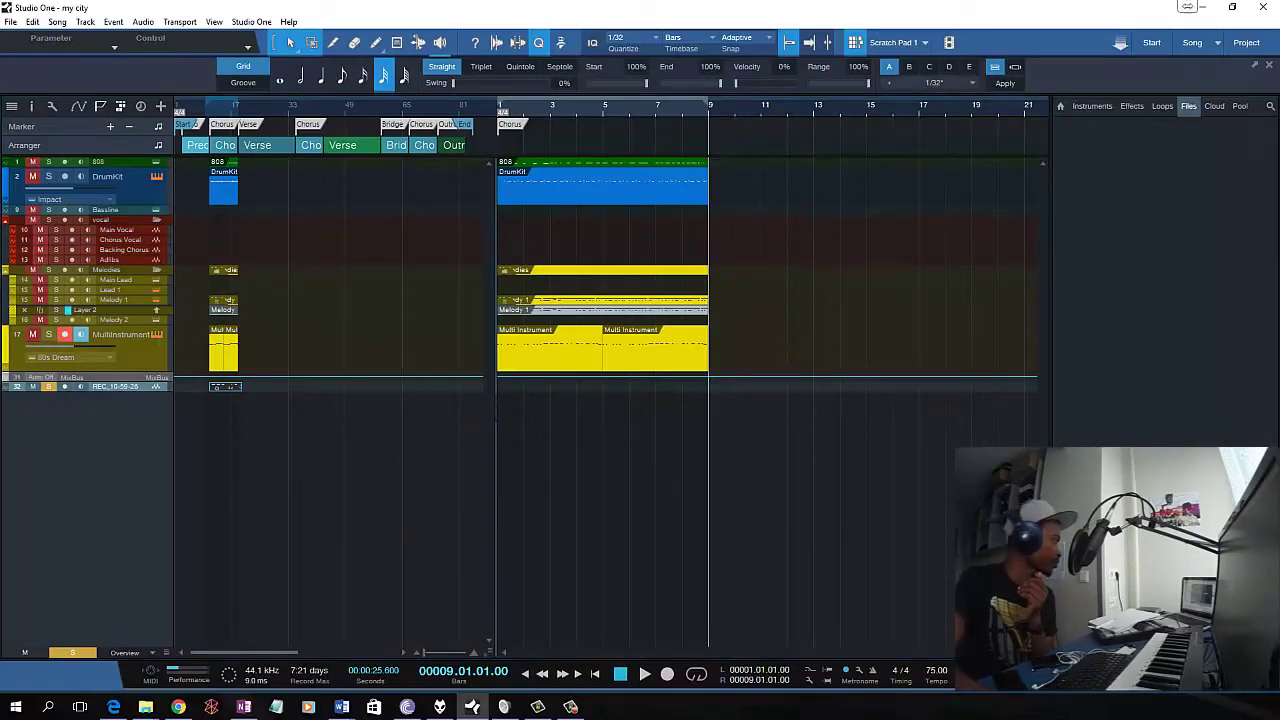
- Move the 80s Dream instrument window to the upper right and audition a D#2 note
drag(748, 129, 864, 92)
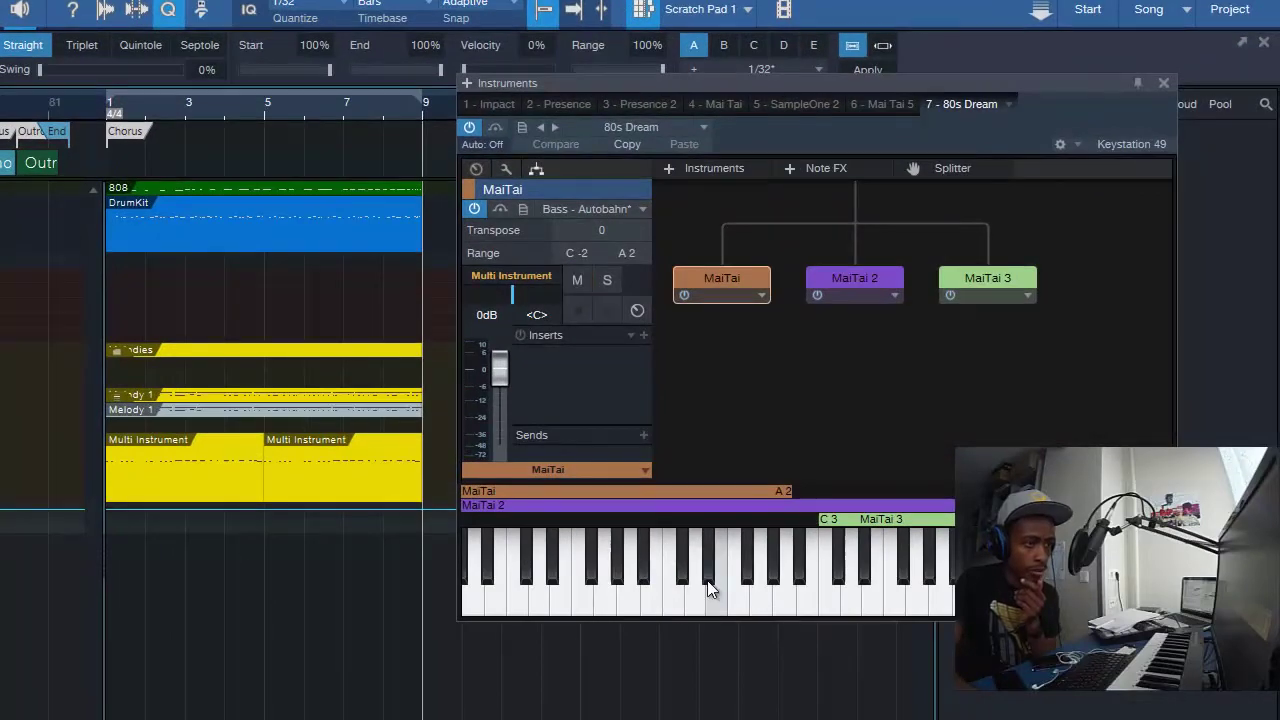
click(702, 584)
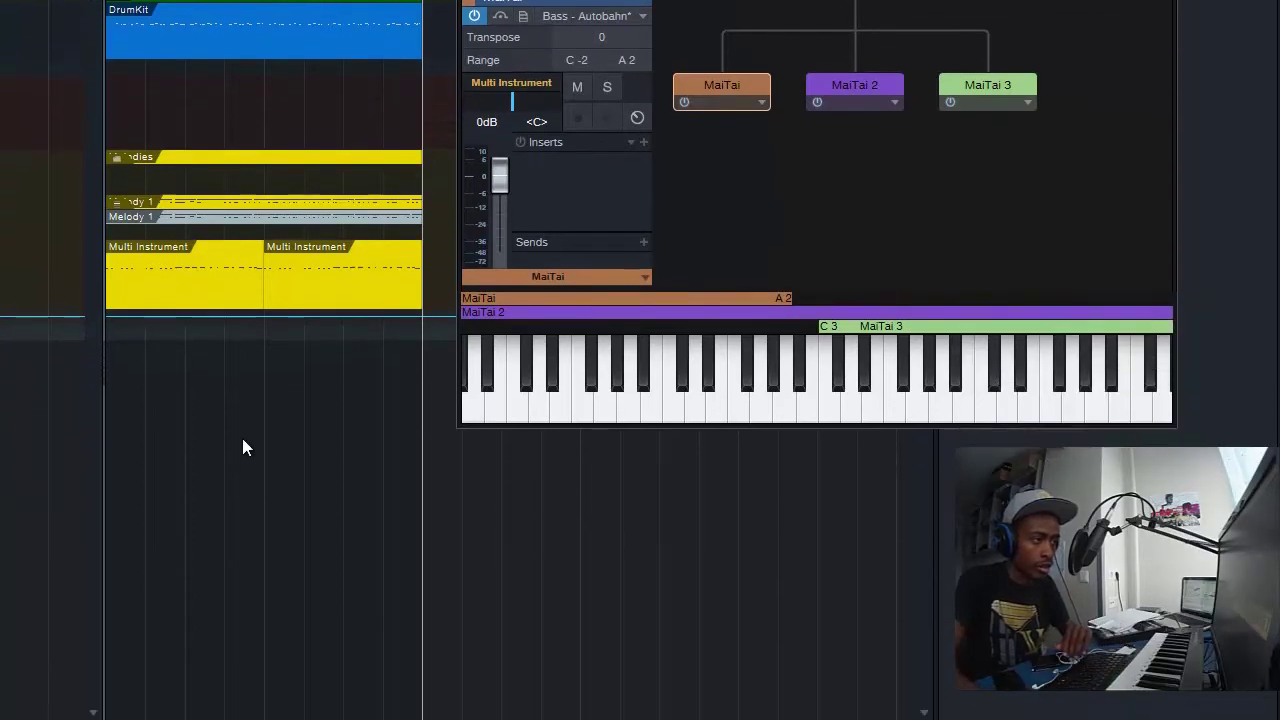
- Delete the first Multi Instrument clip in the scratch pad
click(171, 488)
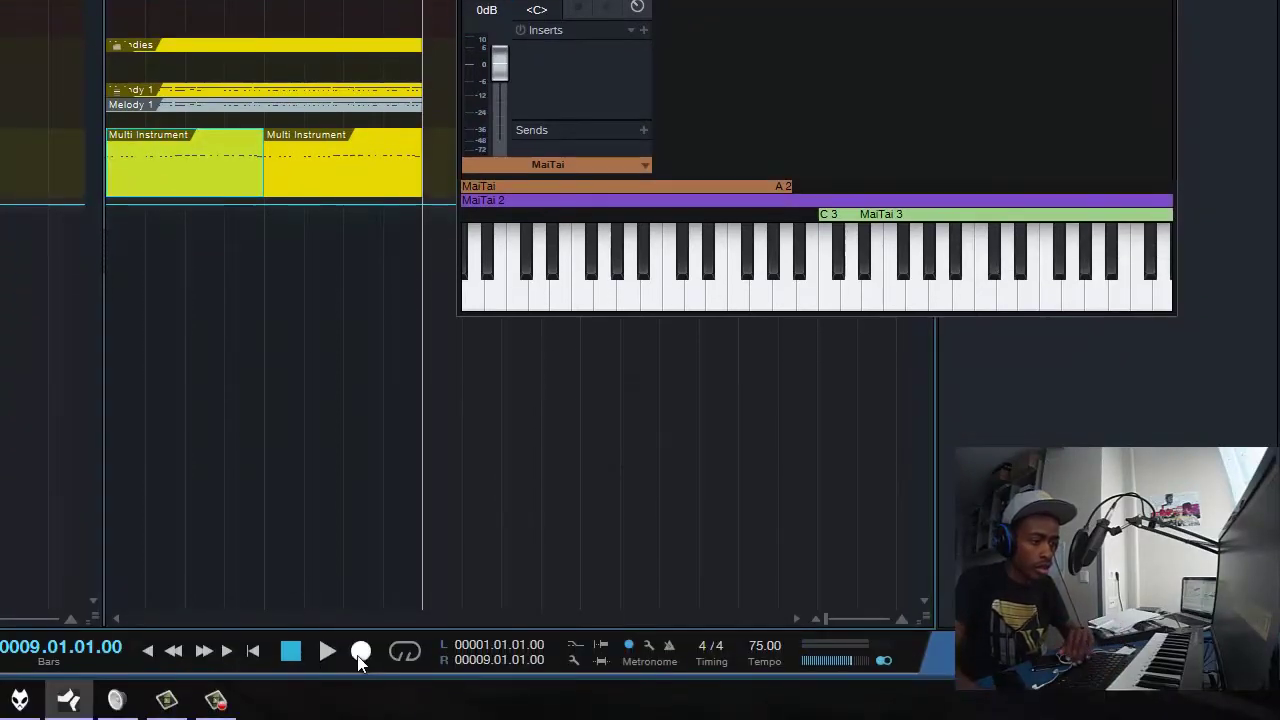
click(193, 160)
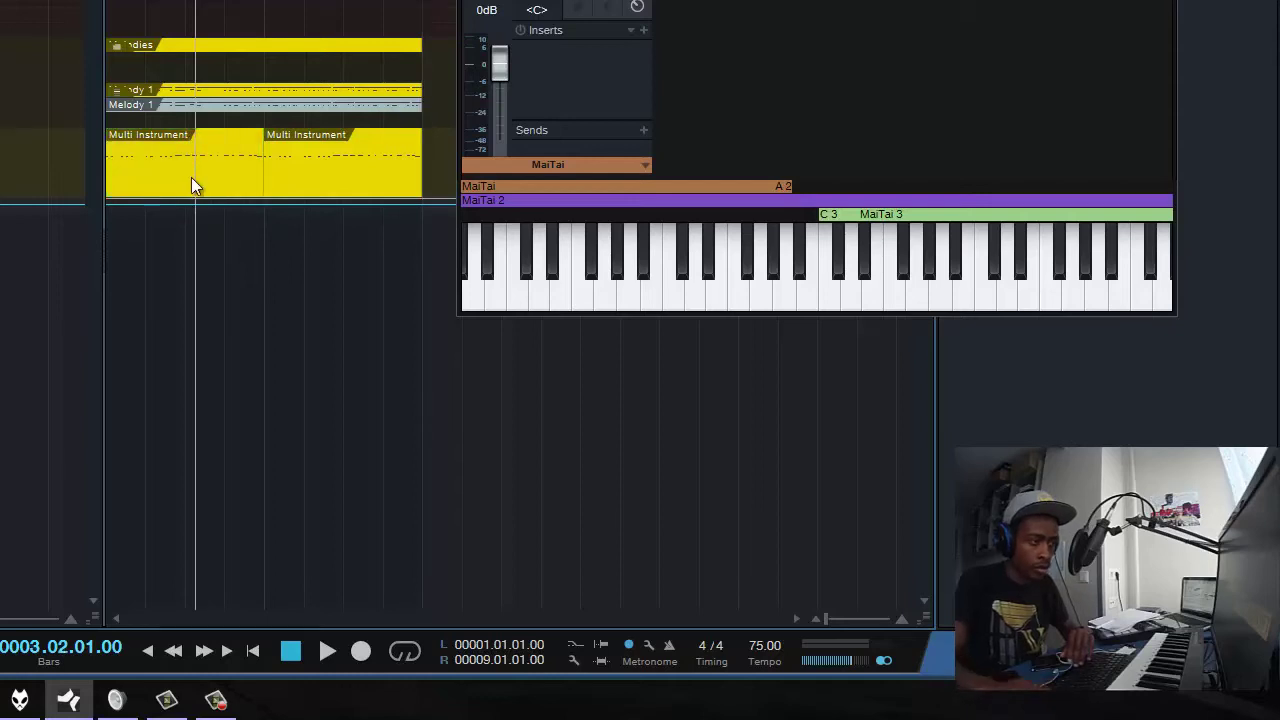
key(Delete)
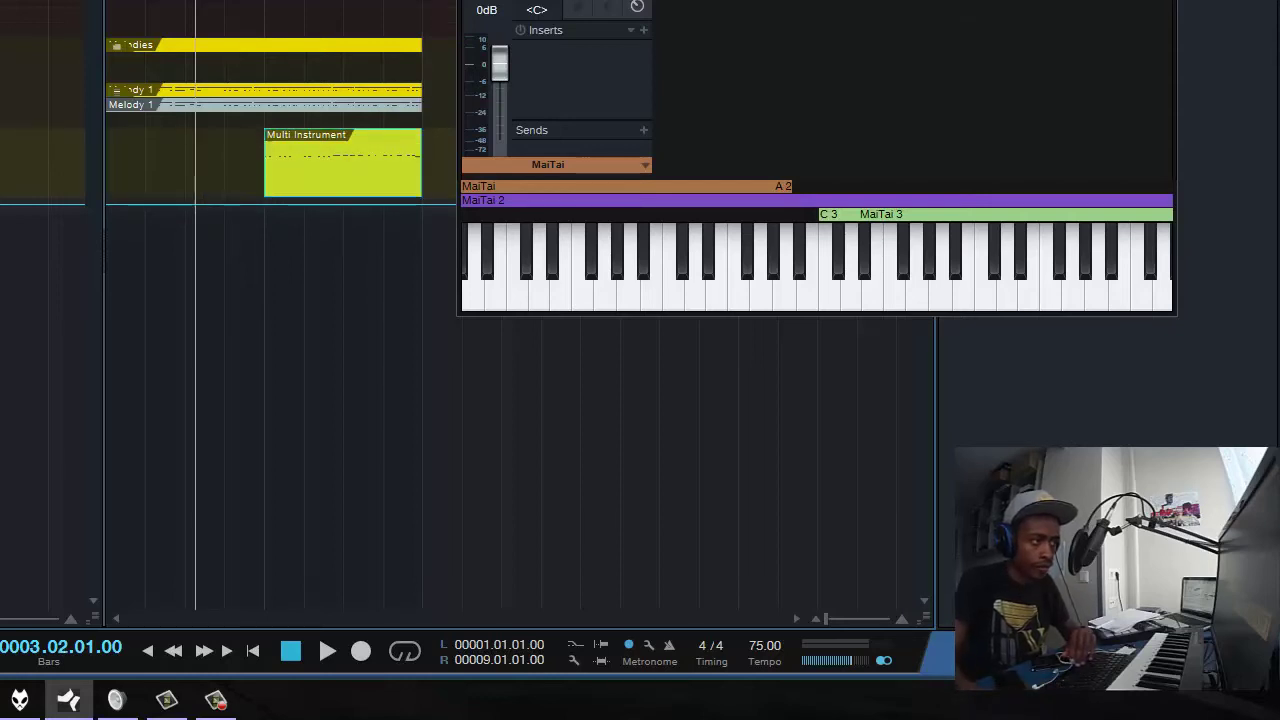
- Record a new keyboard take over bars 1–5 and return the playhead to the start
click(292, 652)
click(294, 654)
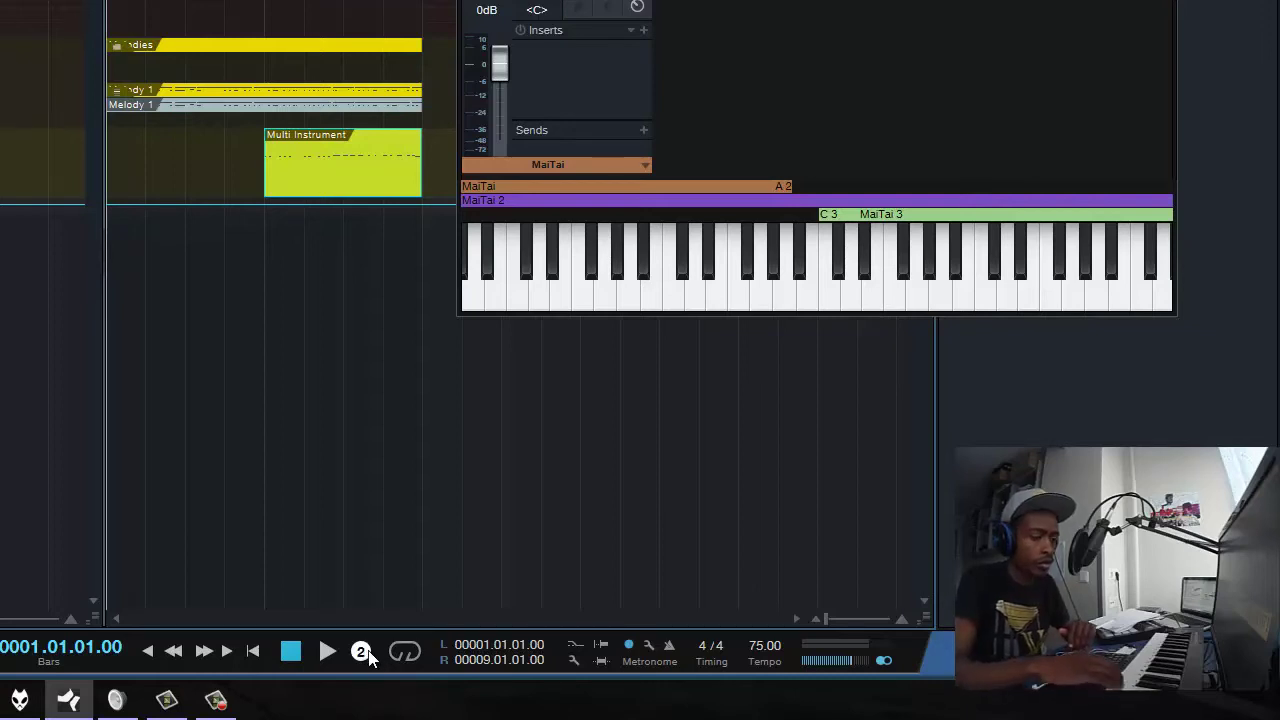
click(362, 652)
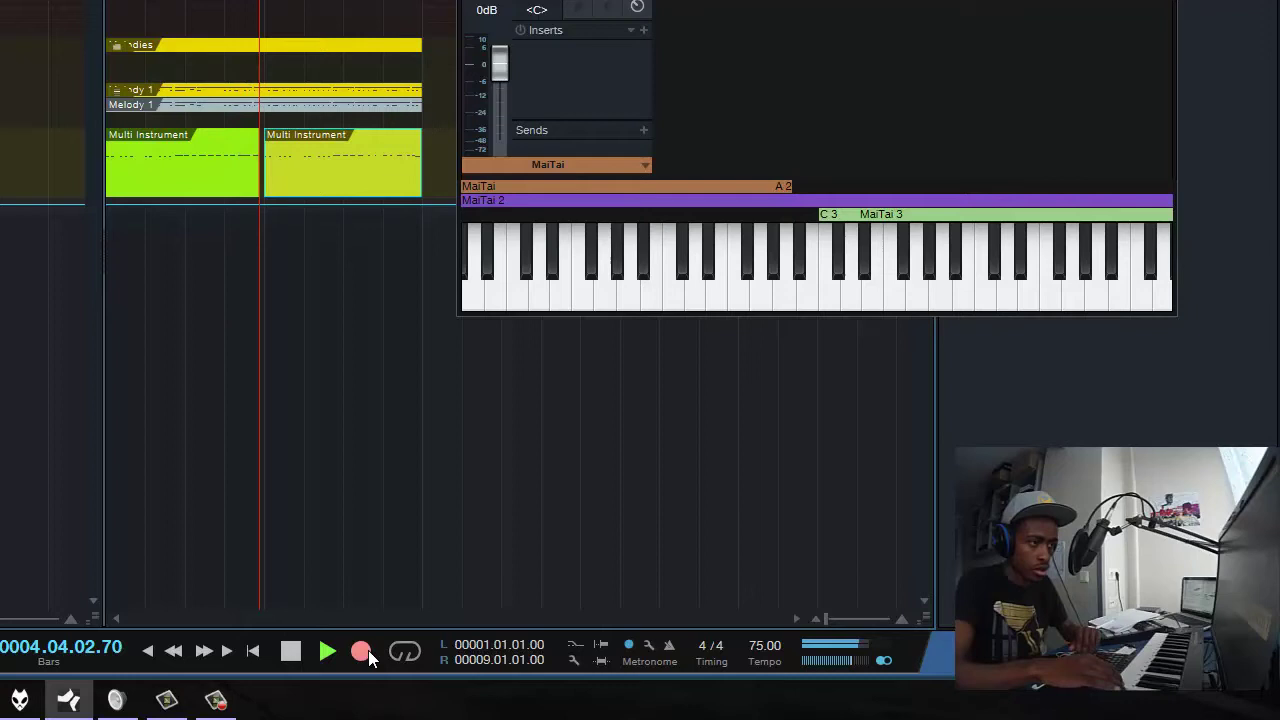
key(space)
key(ctrl+z)
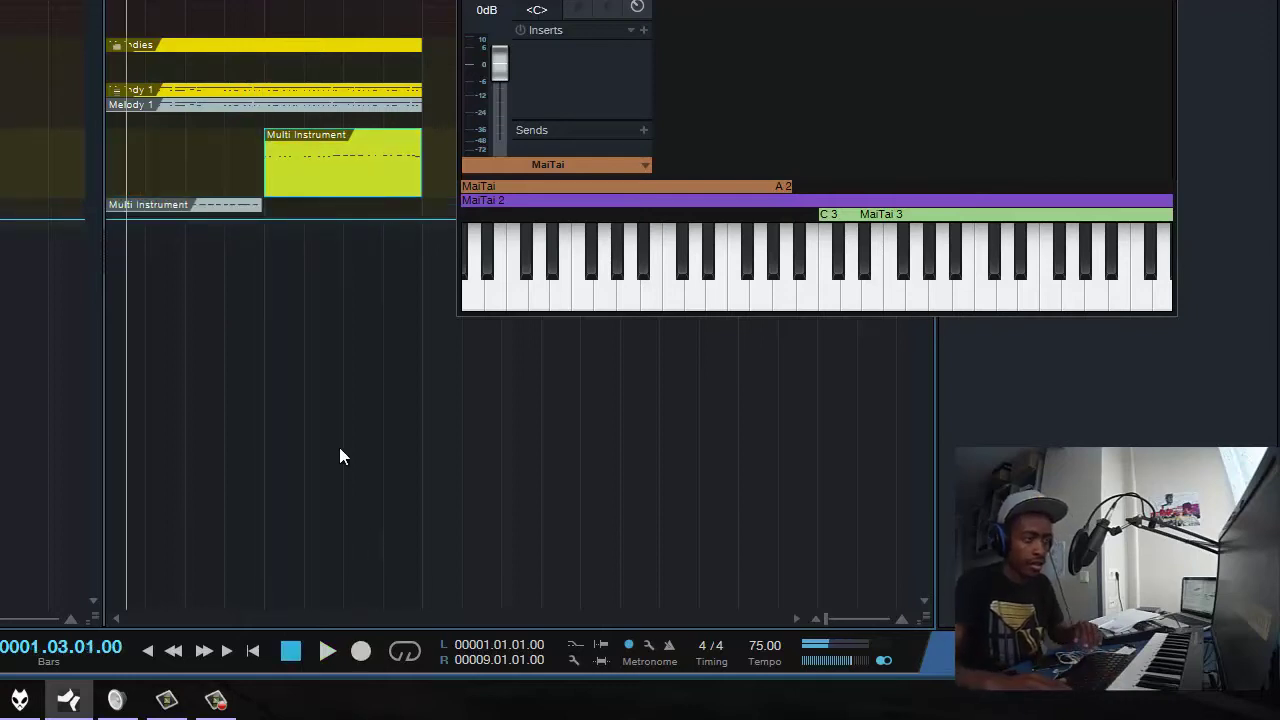
key(ctrl+y)
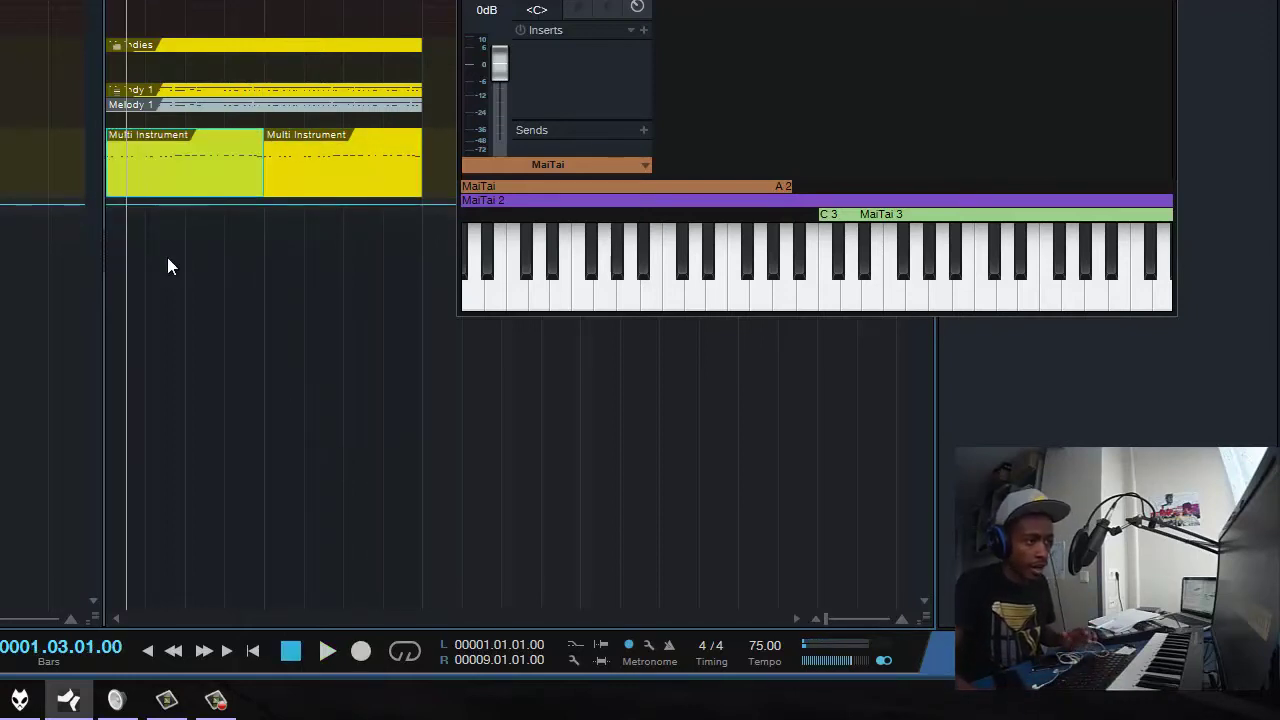
click(292, 657)
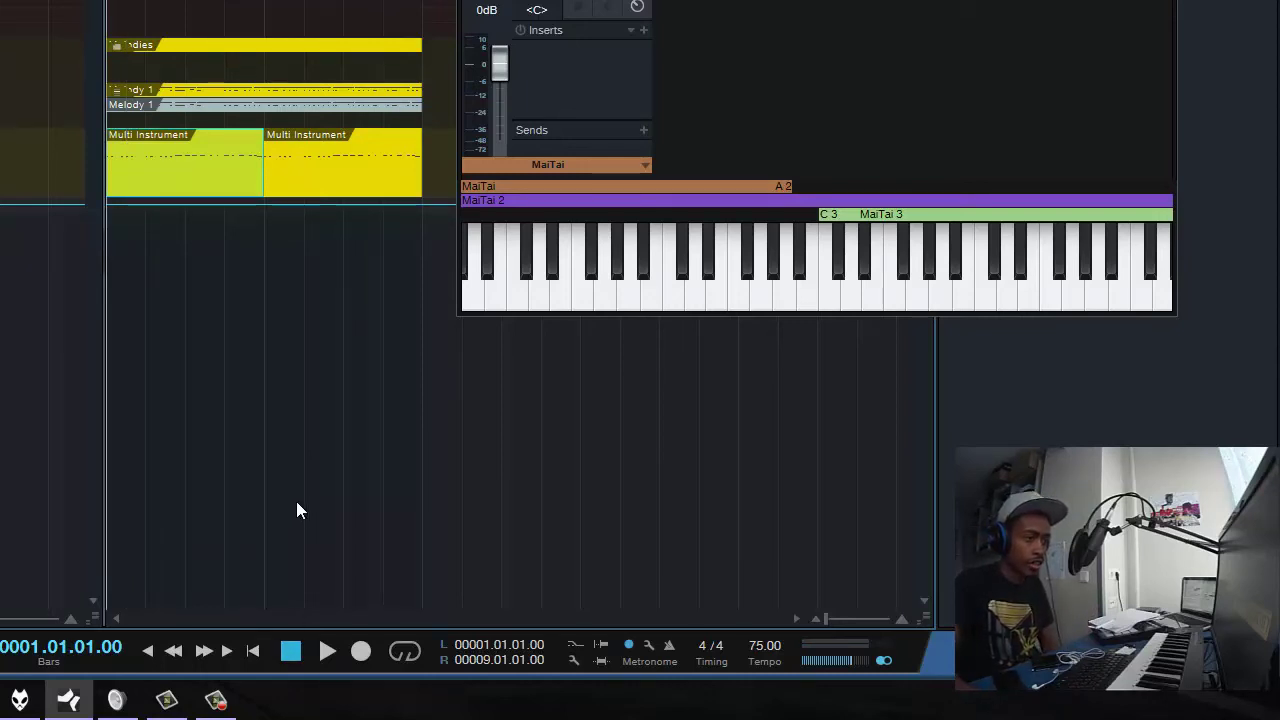
- Play the beat, close the instrument window, and open the DrumKit pattern in the editor
click(327, 651)
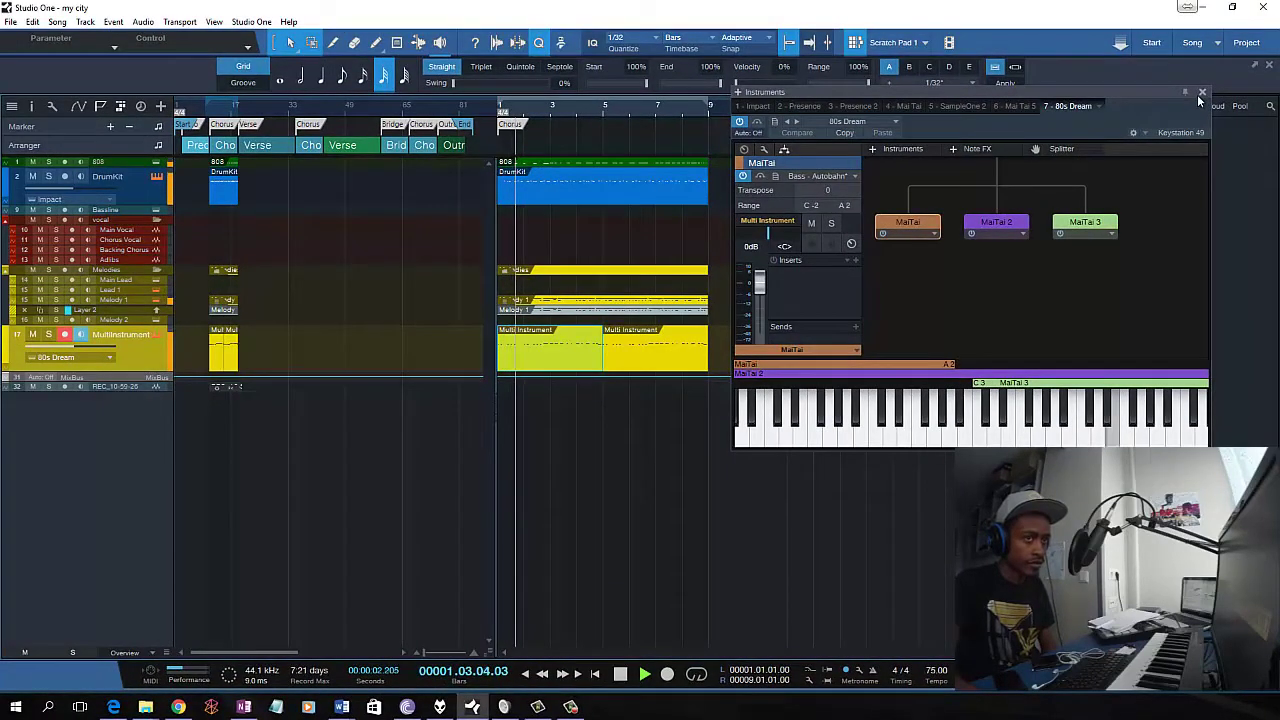
click(1201, 93)
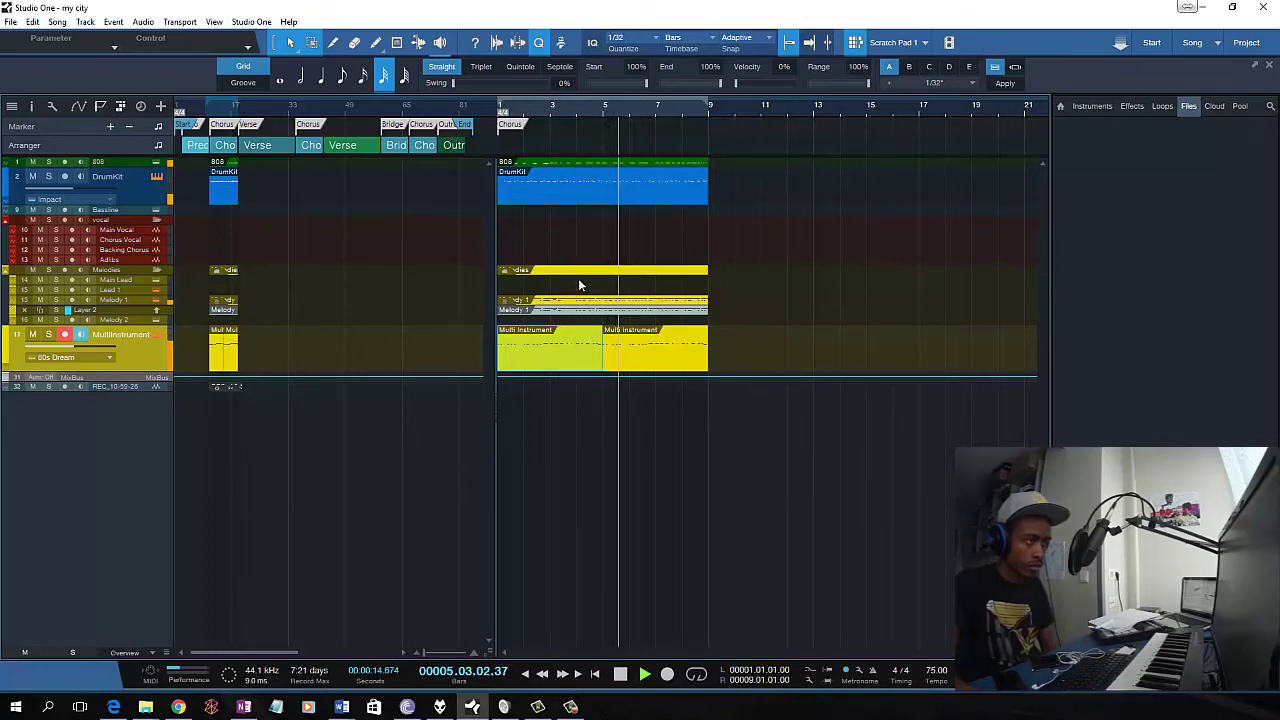
click(586, 194)
double_click(584, 188)
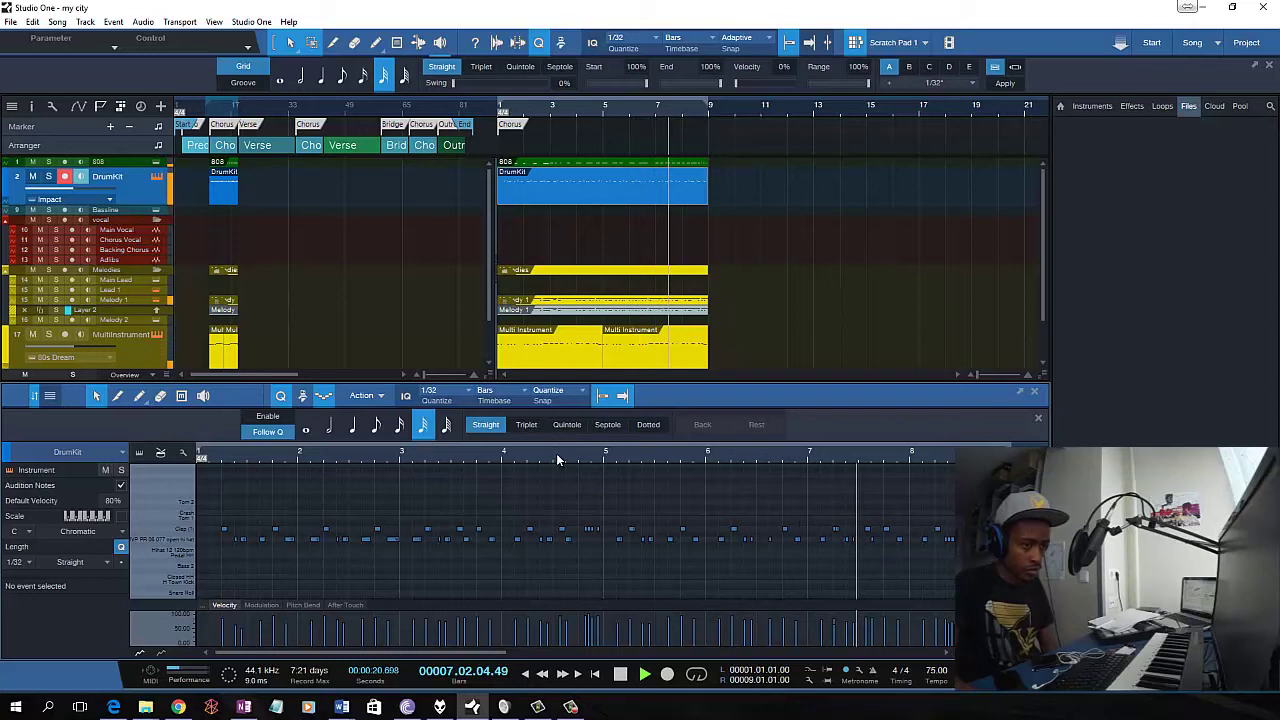
- Stop playback, jump to bar 11, and widen the song arrangement to show more bars
click(620, 675)
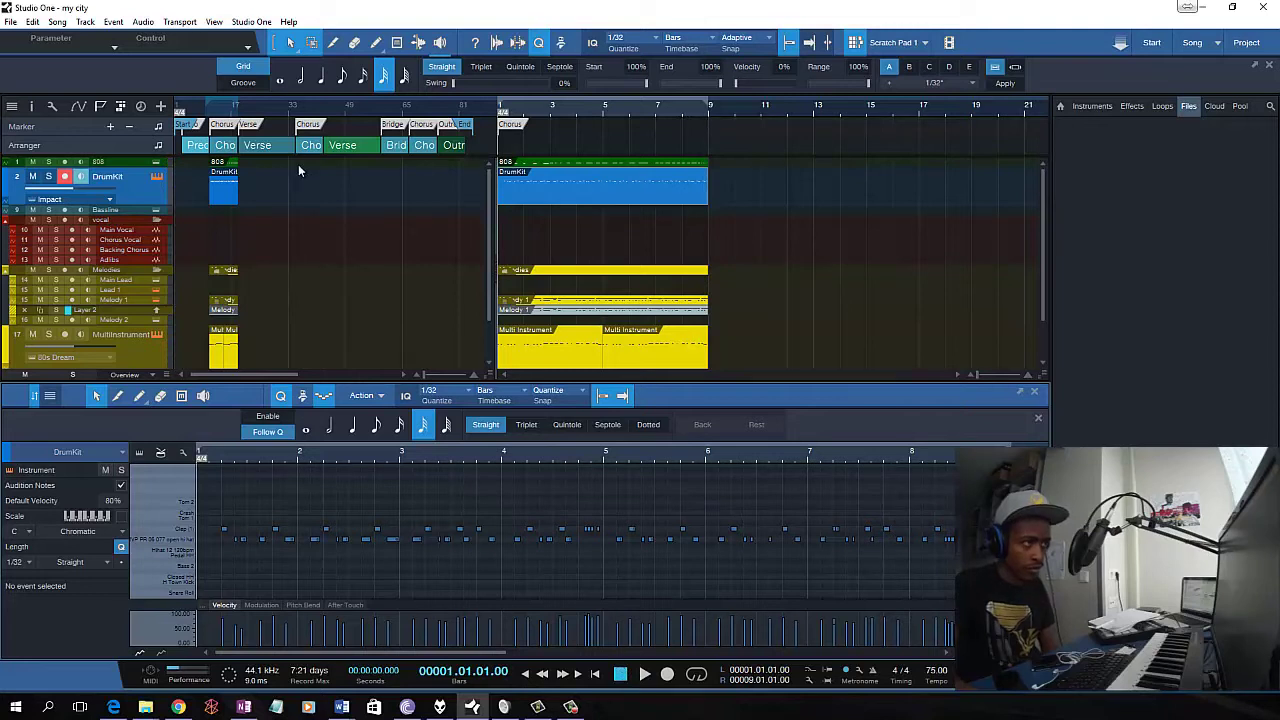
click(213, 114)
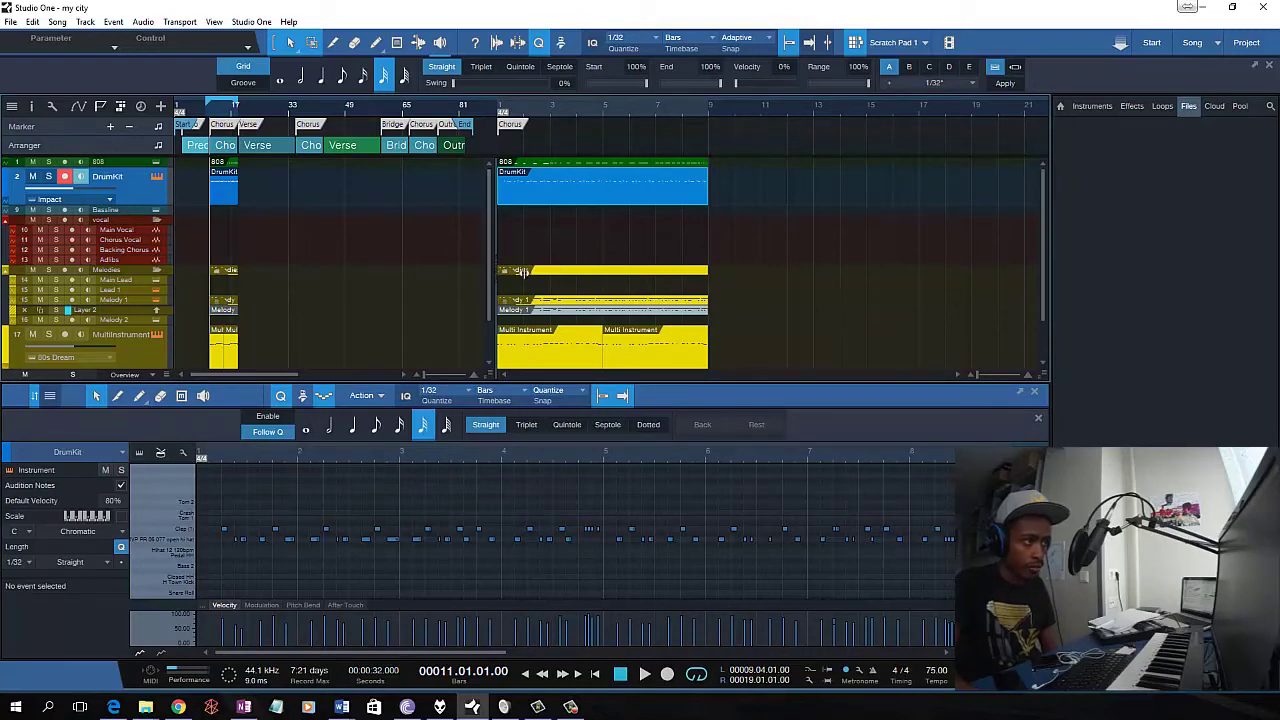
drag(494, 270, 726, 270)
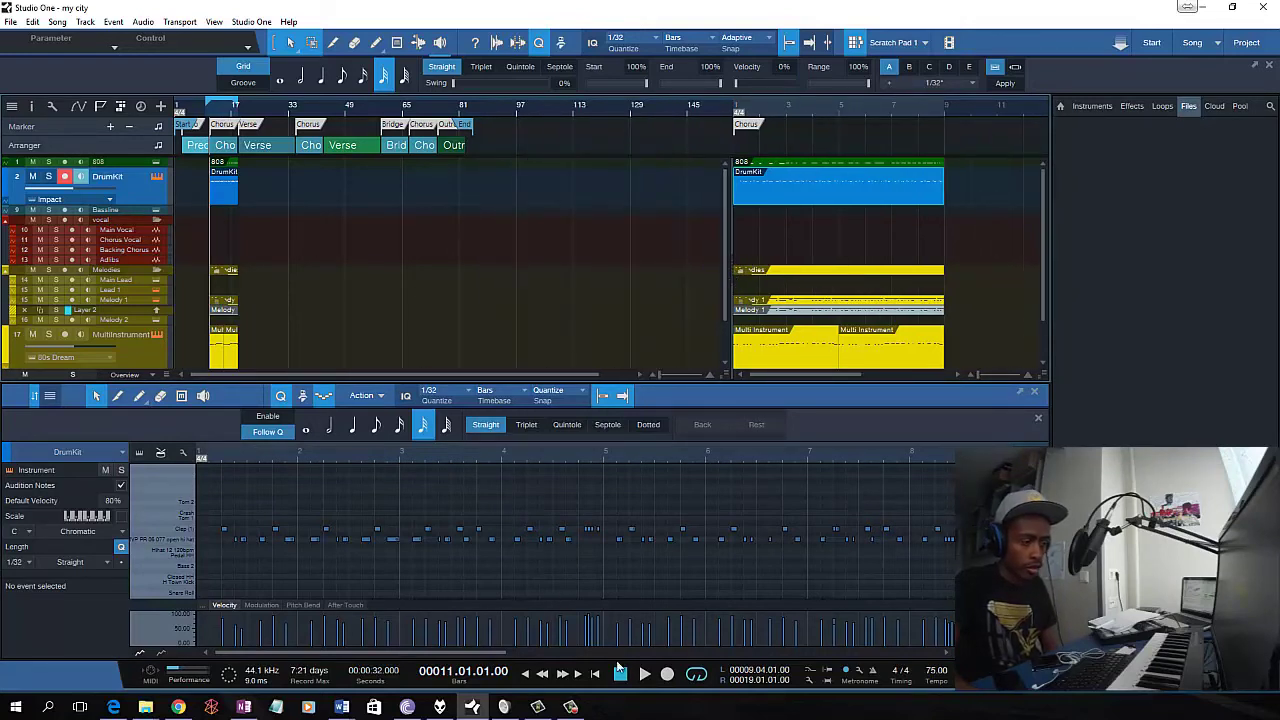
- Remove the REC_10-59-26 track from the song while it plays
click(645, 676)
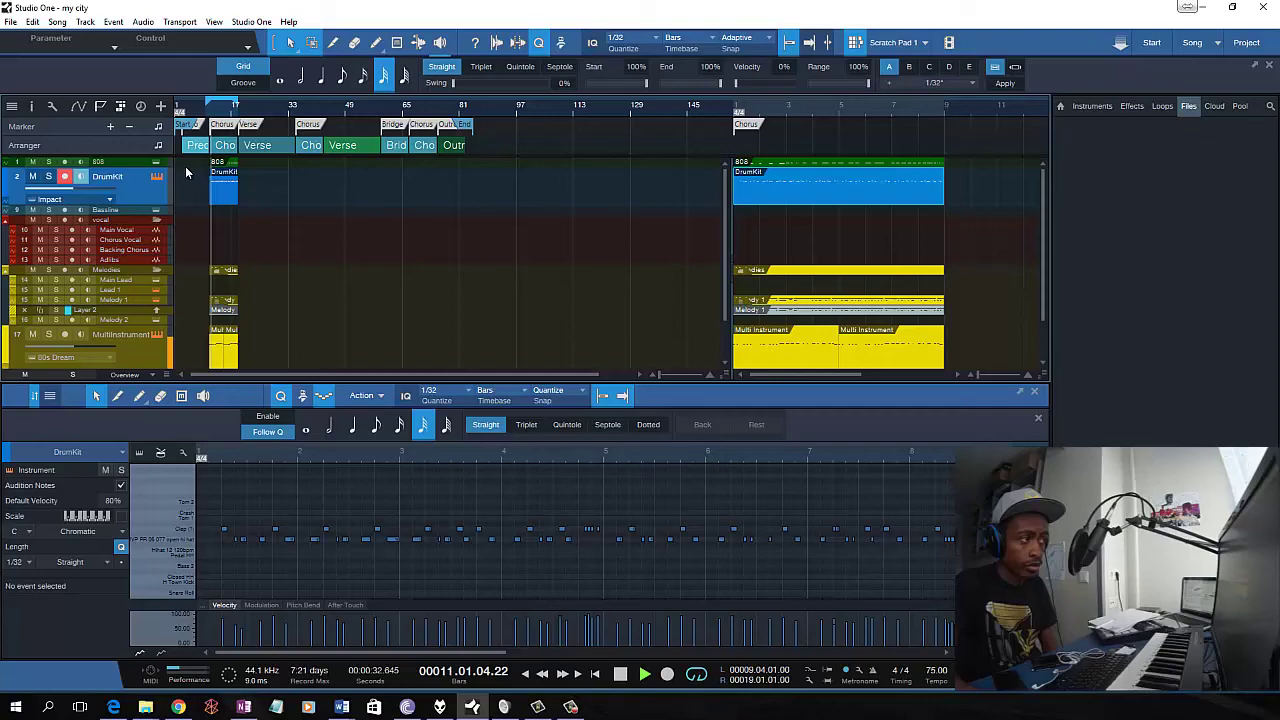
scroll(285, 275, down, 1)
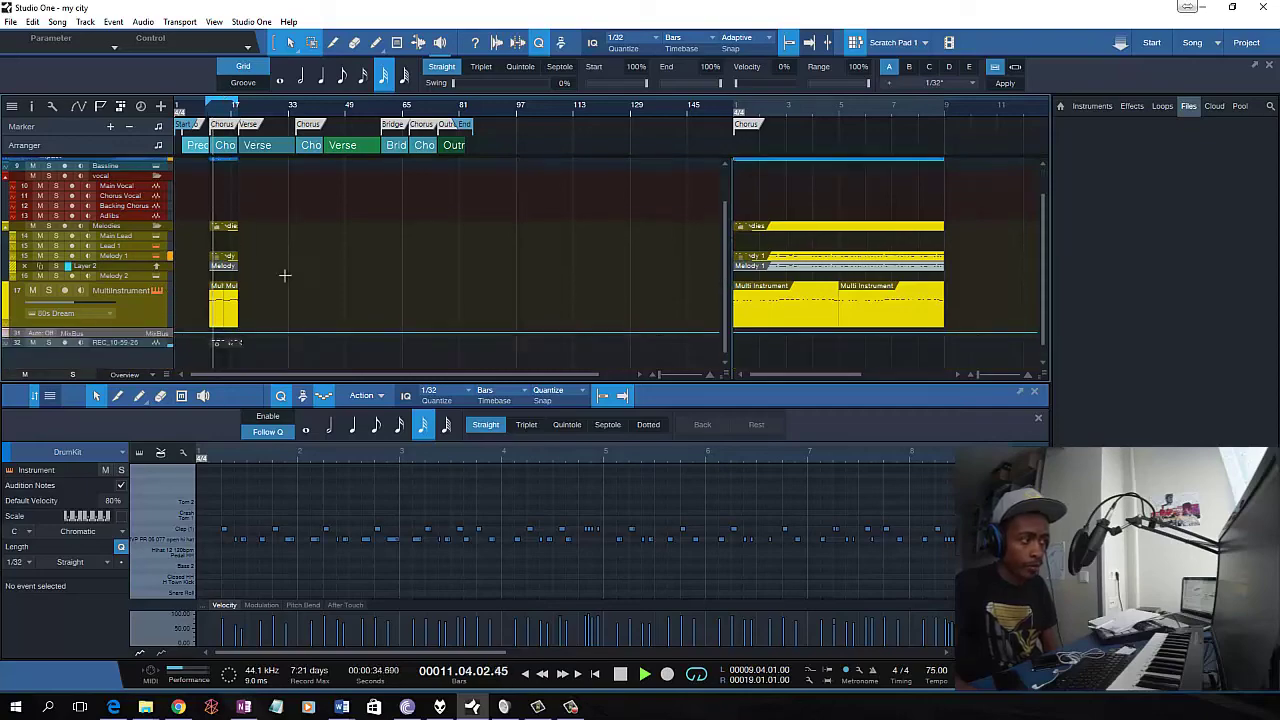
click(238, 336)
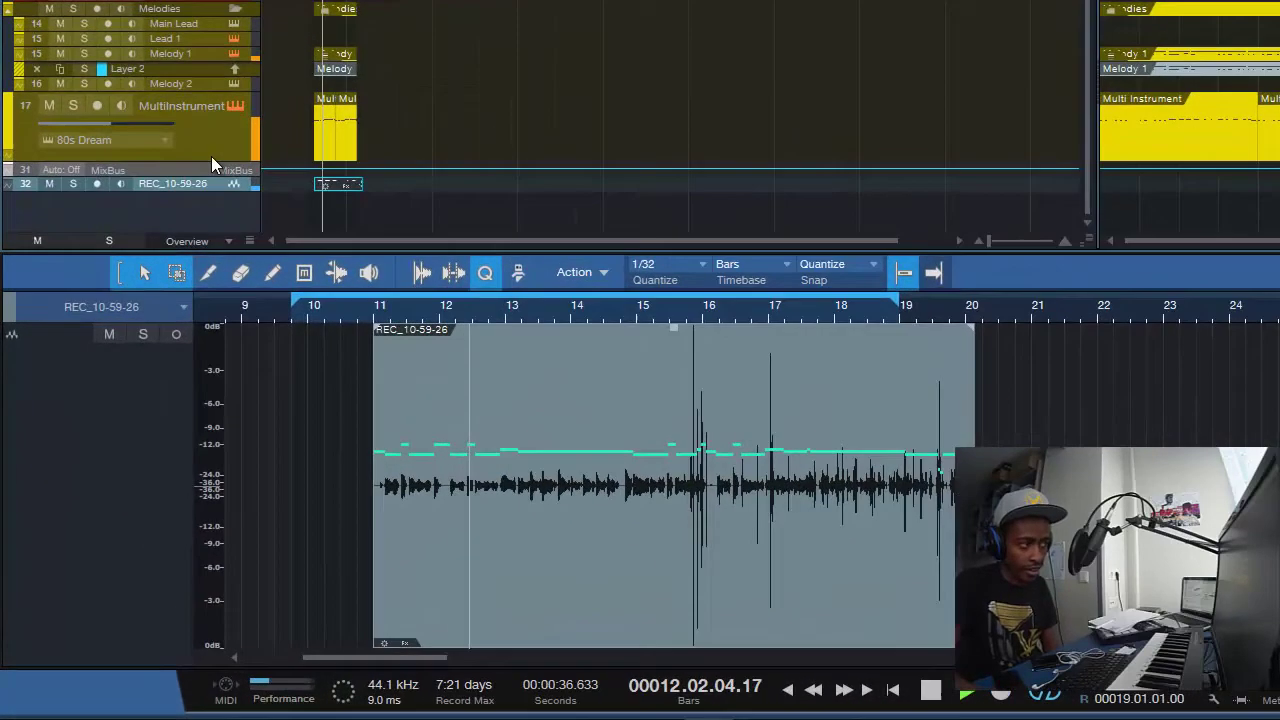
right_click(202, 186)
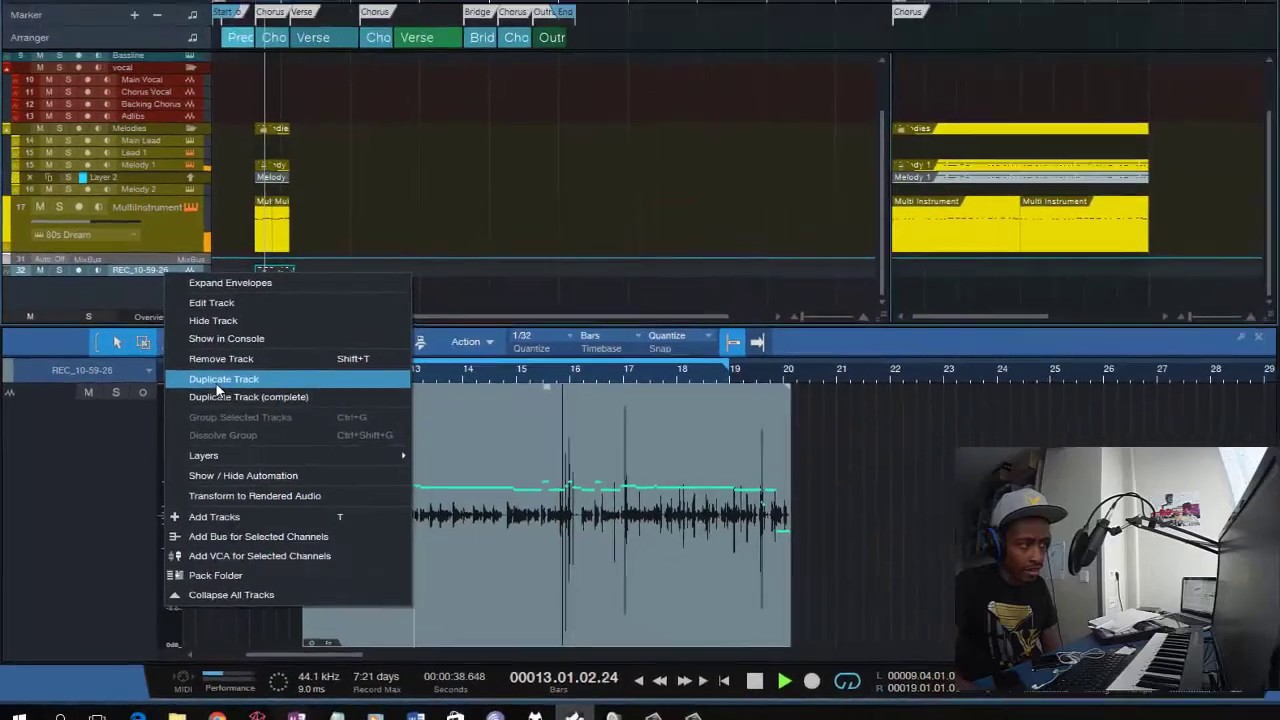
click(221, 358)
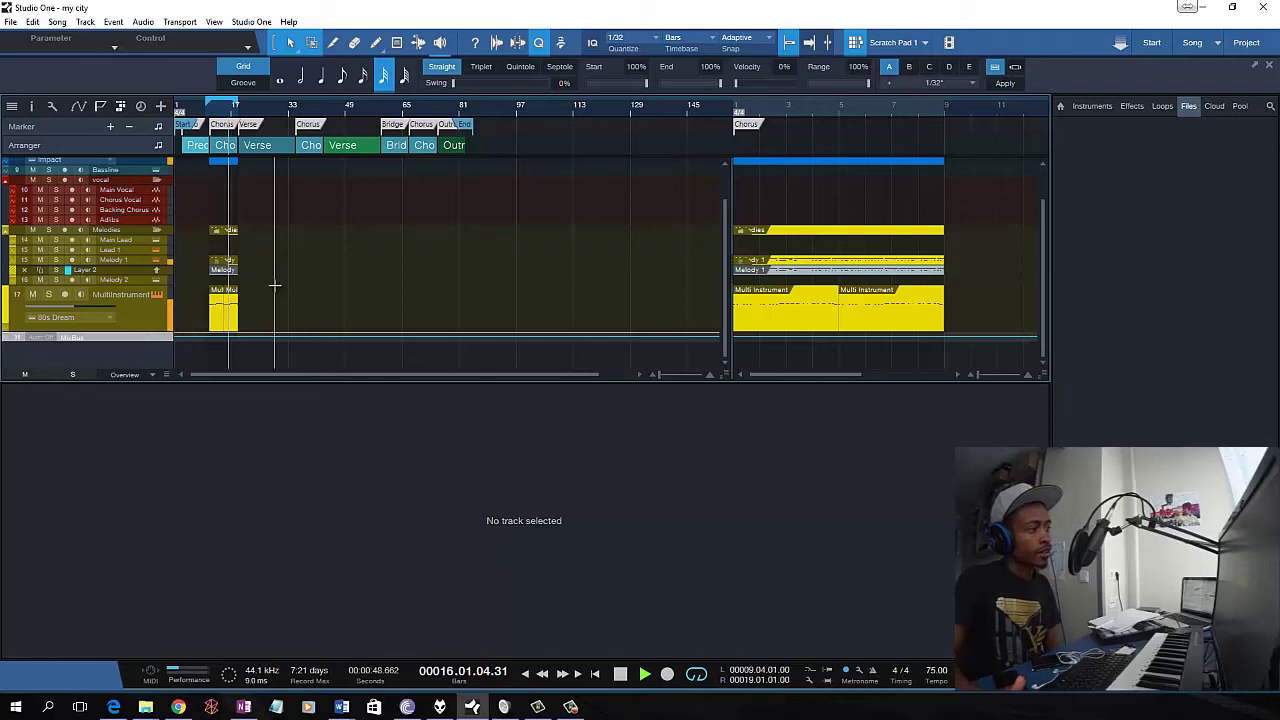
scroll(259, 296, up, 2)
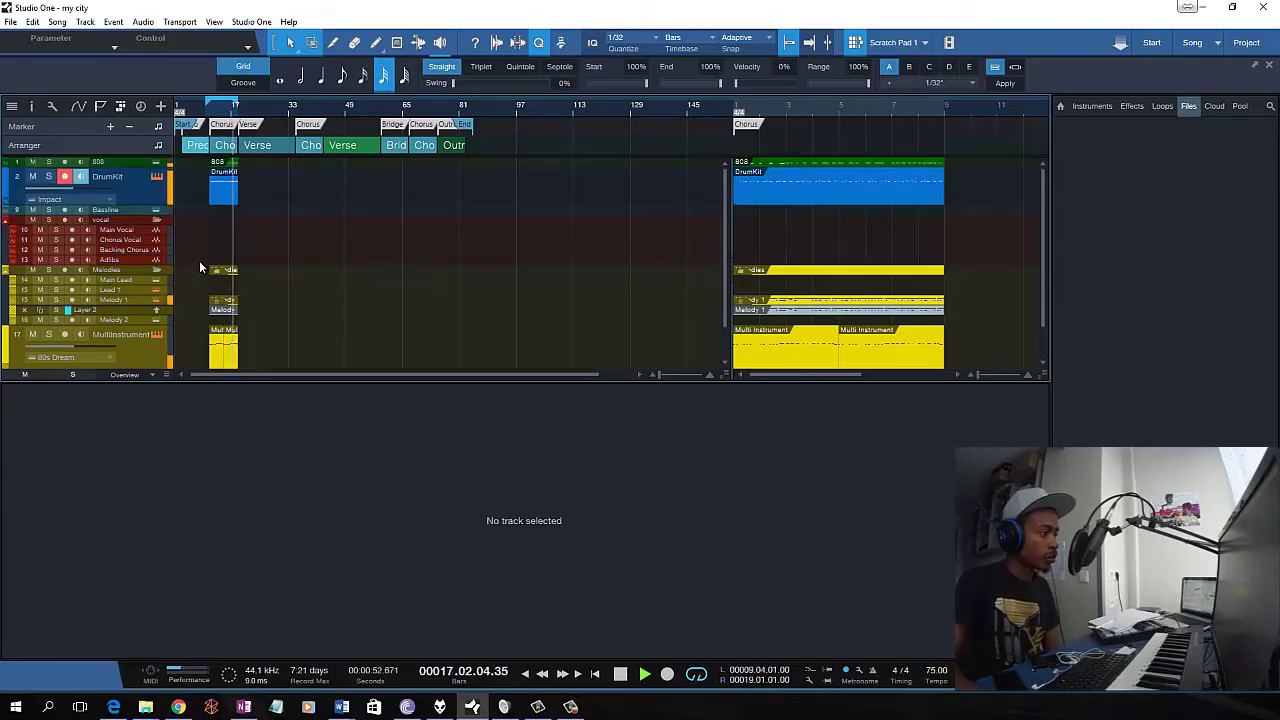
scroll(198, 262, down, 2)
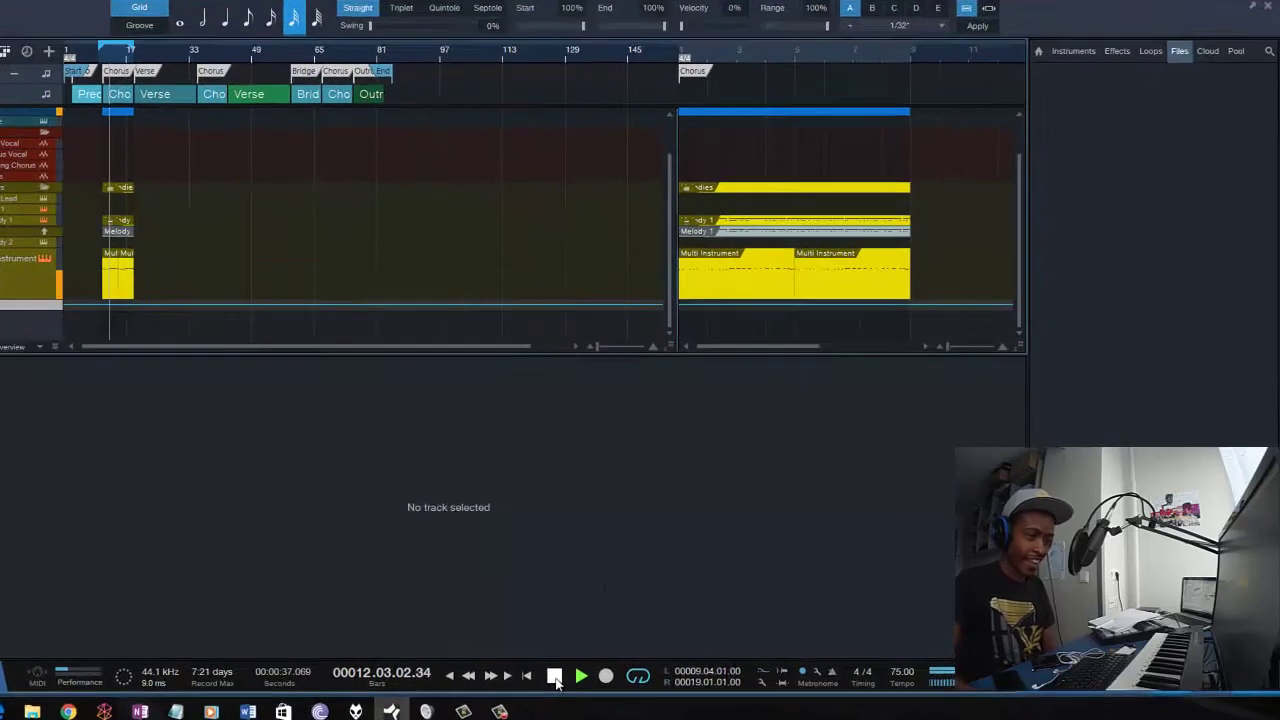
click(620, 675)
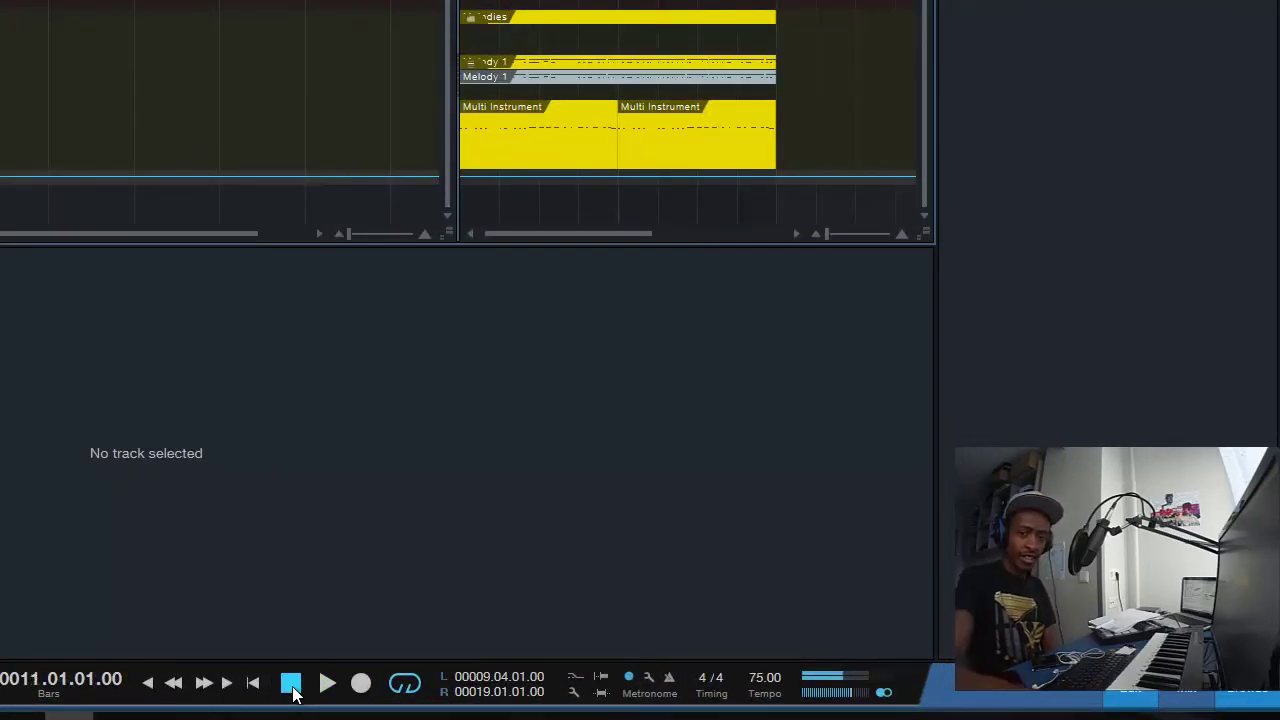